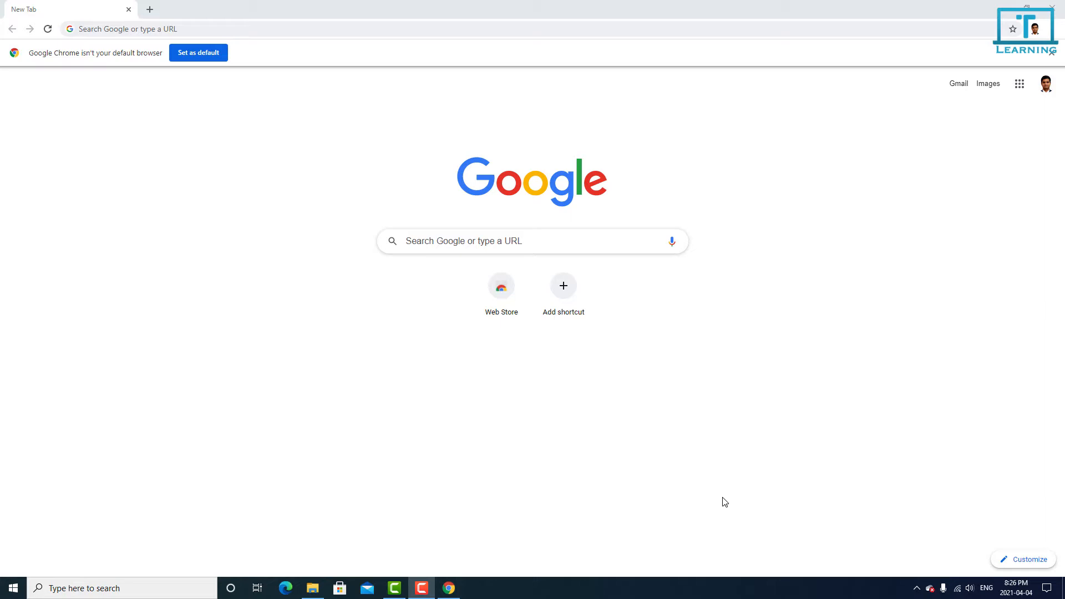
Step: Search Google for "jdk download" and open Oracle's Java SE Downloads page
click(590, 244)
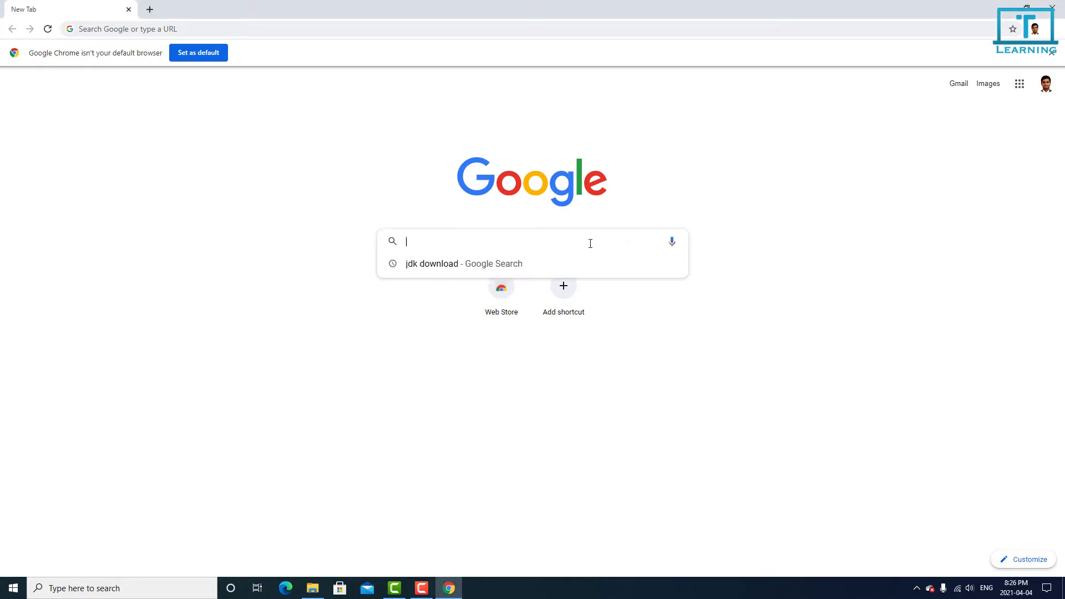
text(jdk)
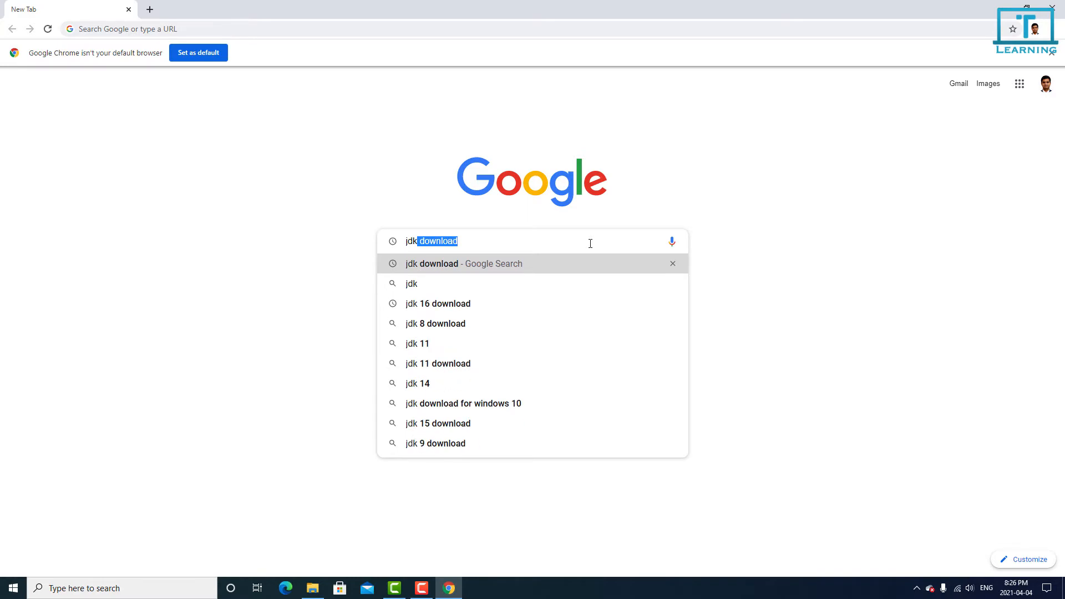
key(Return)
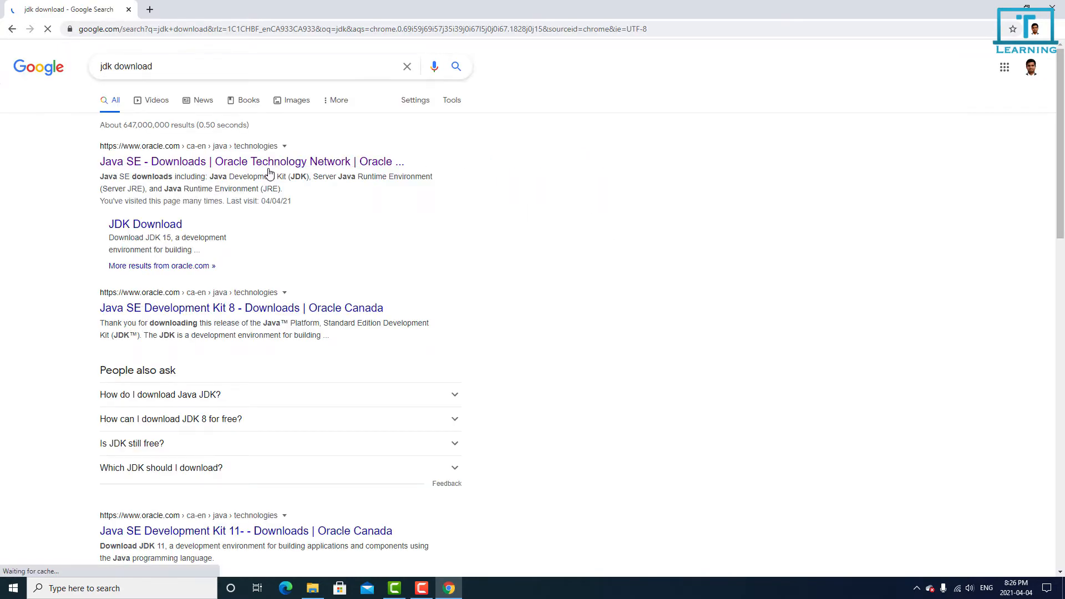
click(269, 161)
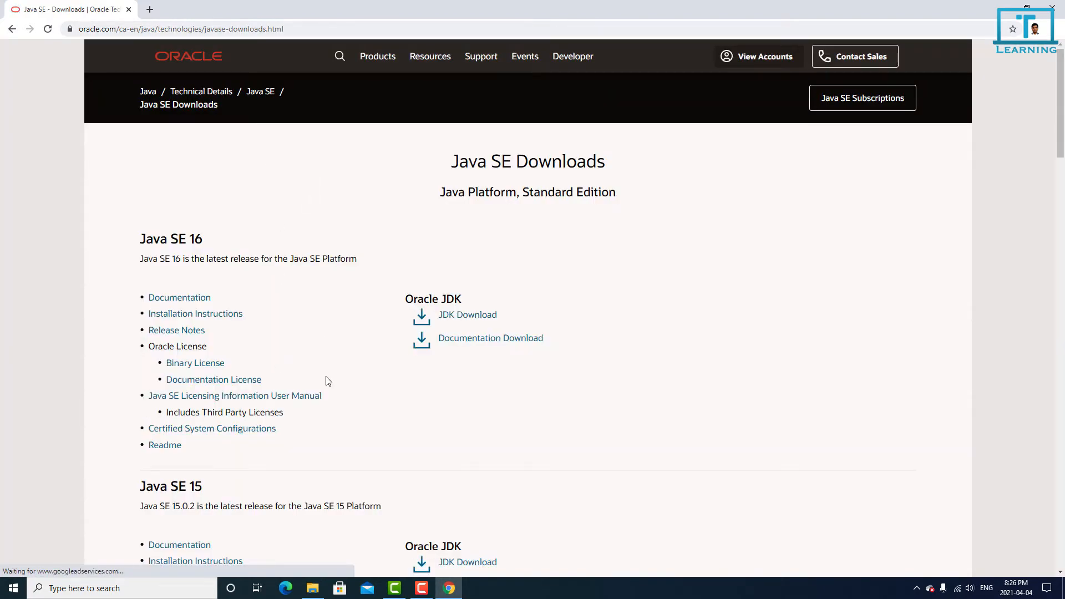
Step: Find the Java SE 11 (LTS) section and open its Oracle JDK download page
scroll(328, 380, down, 6)
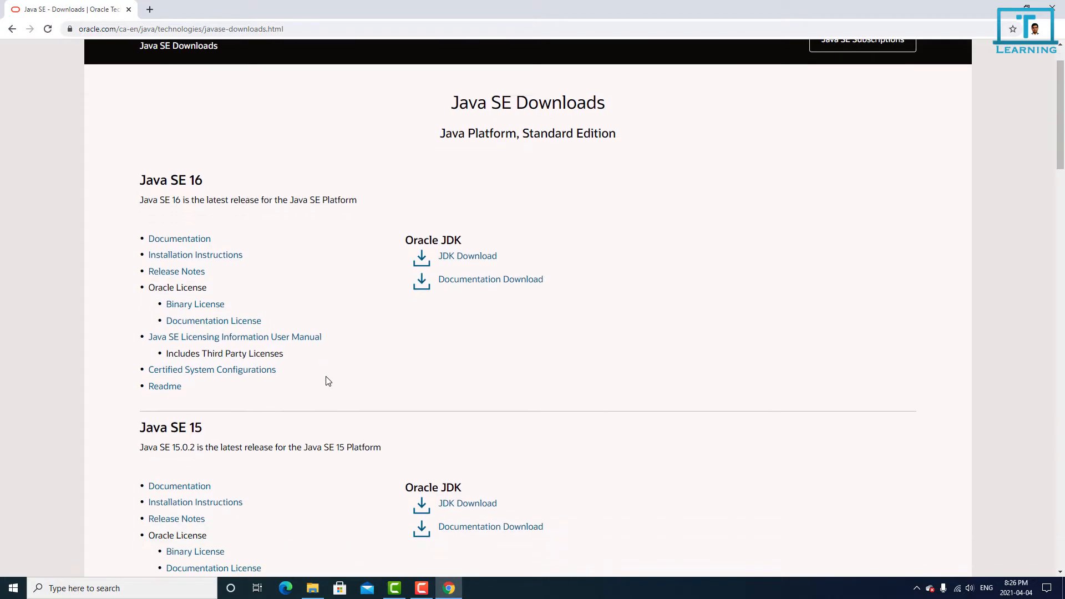
scroll(328, 381, down, 4)
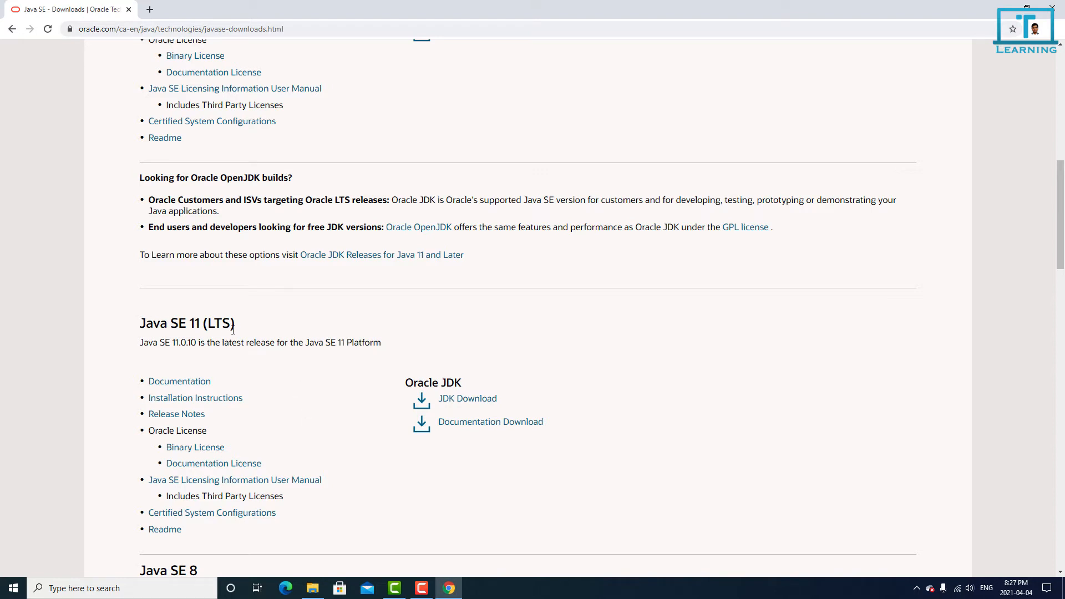
drag(236, 328, 137, 324)
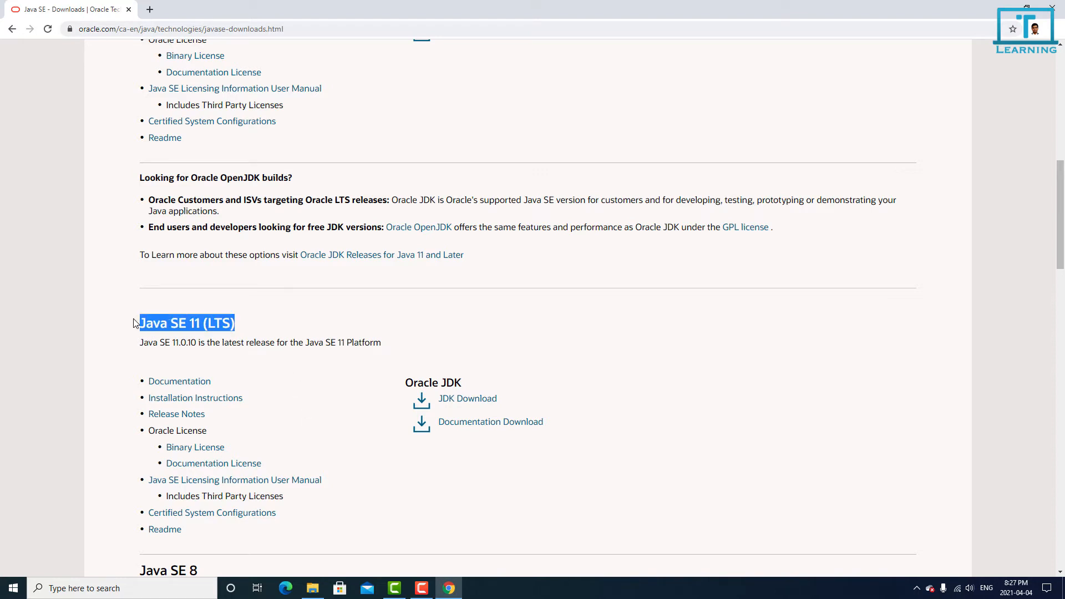
click(205, 326)
double_click(226, 326)
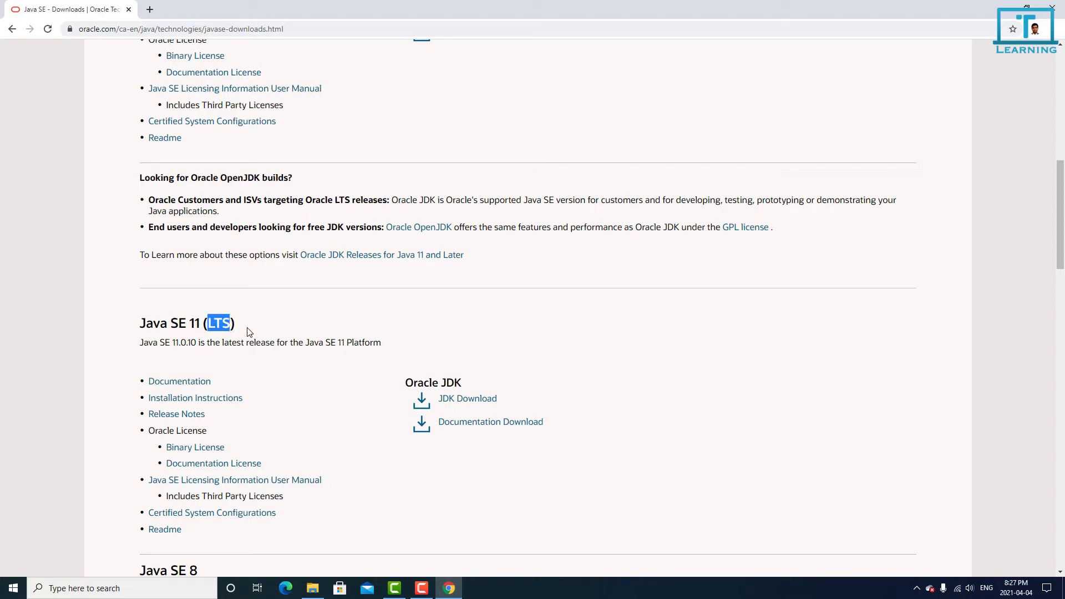
click(247, 327)
drag(141, 325, 200, 326)
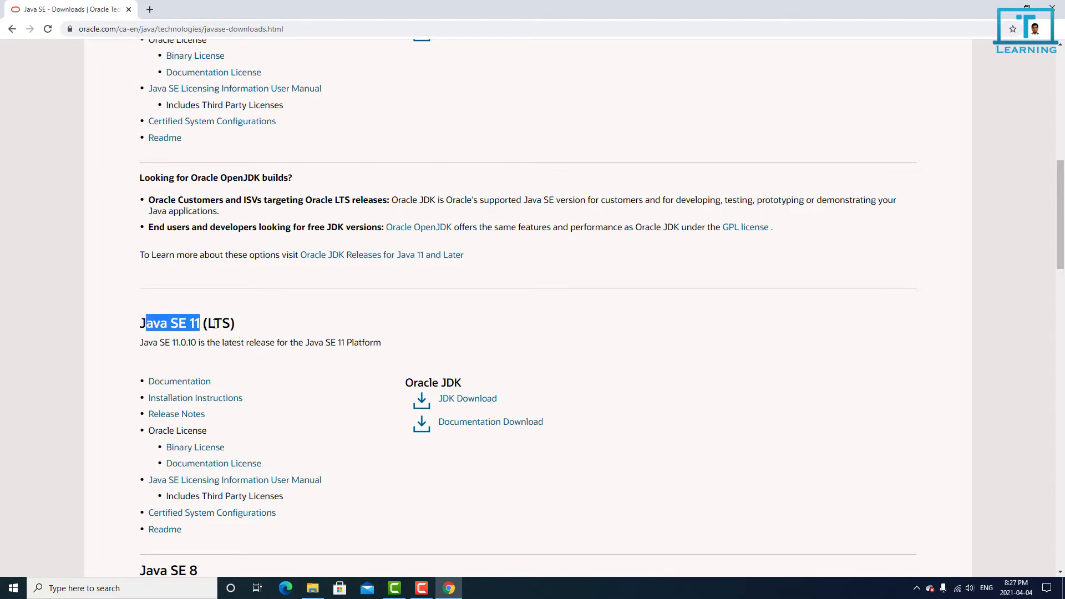
click(261, 330)
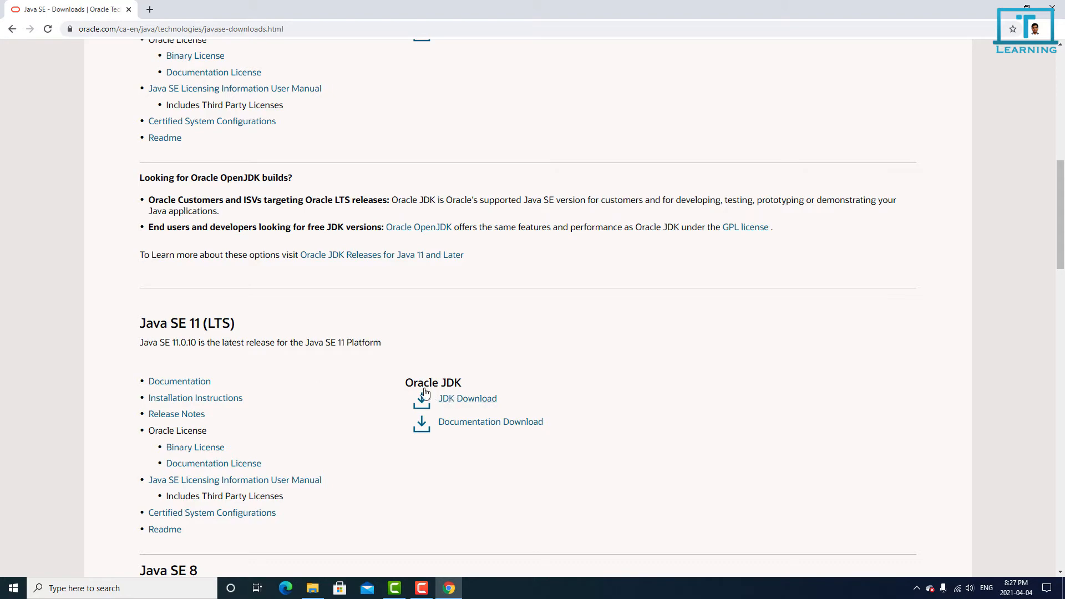
click(463, 400)
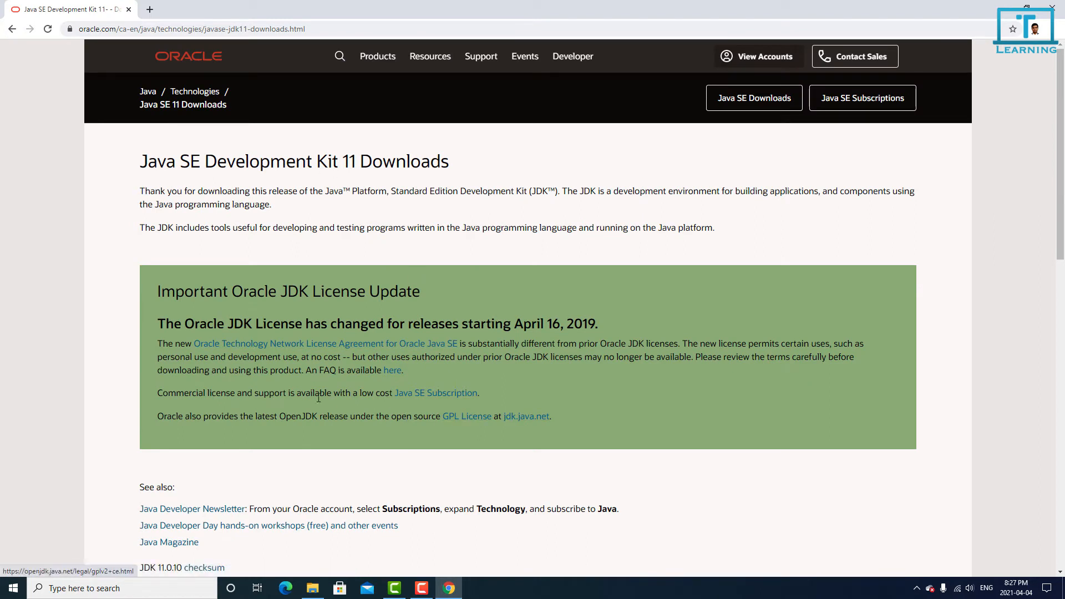
Step: Request the Windows x64 installer jdk-11.0.10_windows-x64_bin.exe, accepting the Oracle Technology Network License Agreement for its download
scroll(299, 442, down, 6)
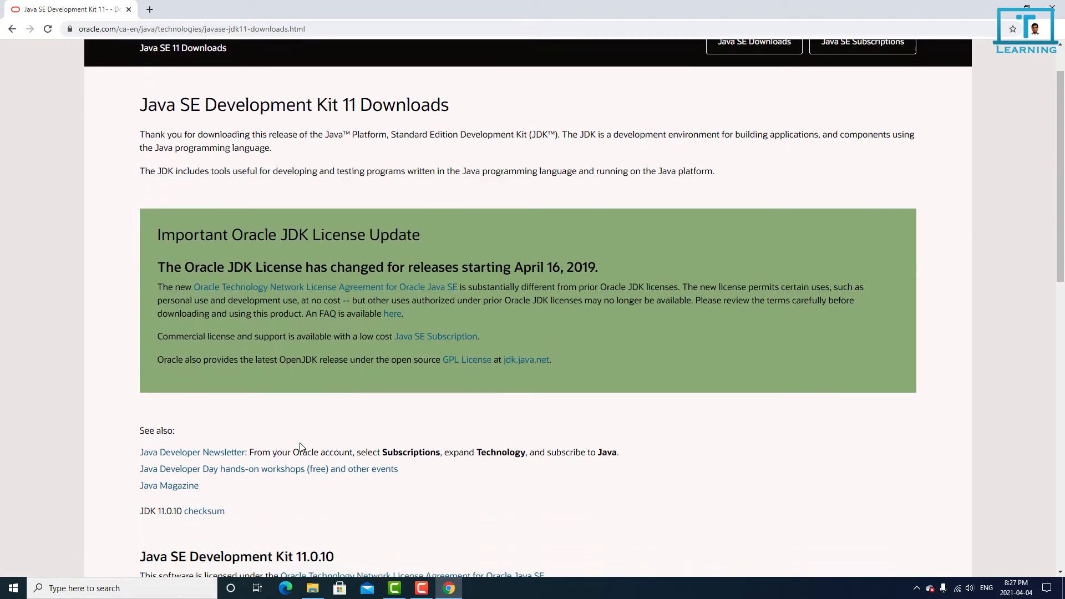
scroll(300, 446, down, 2)
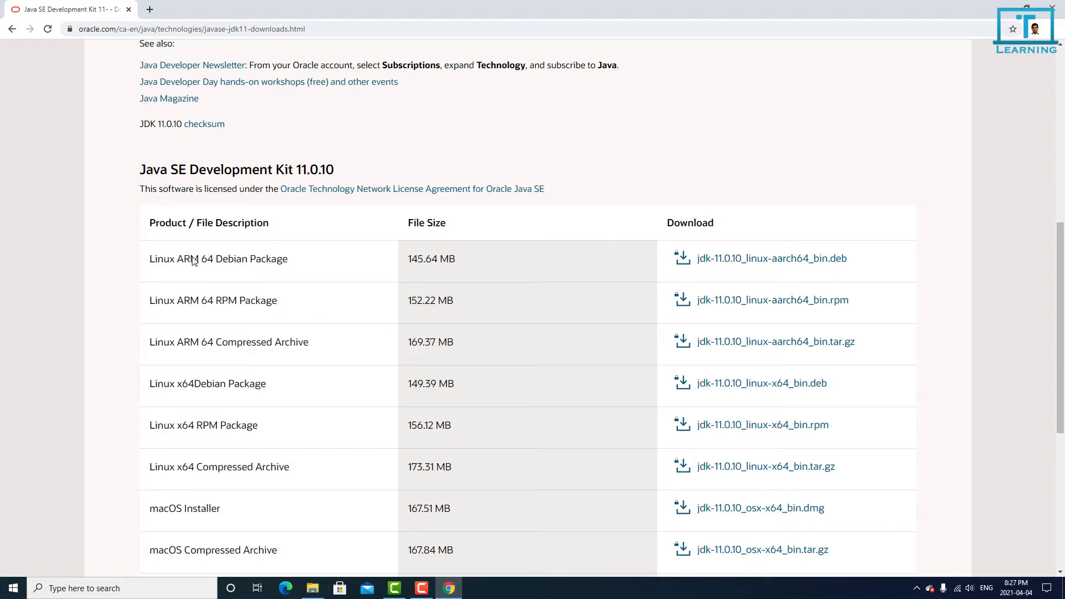
scroll(232, 421, down, 2)
scroll(233, 419, up, 1)
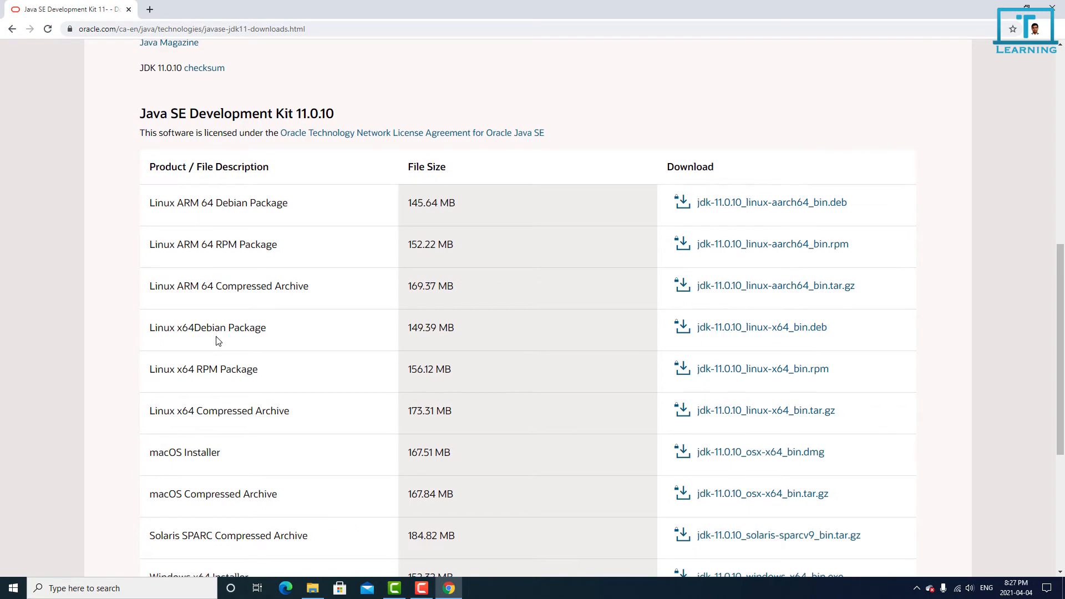
scroll(216, 340, down, 3)
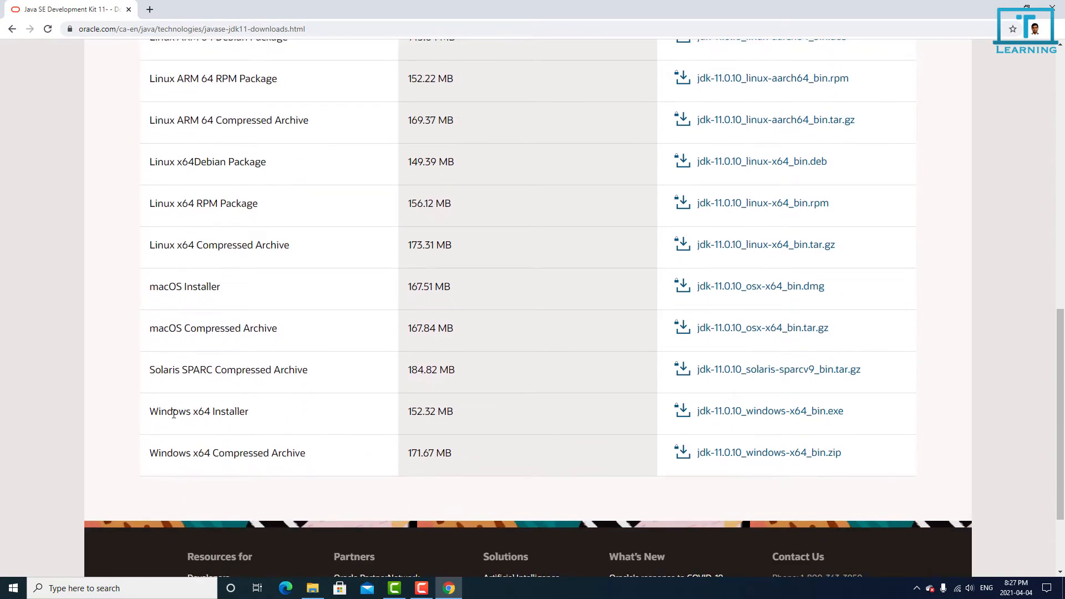
drag(148, 414, 268, 416)
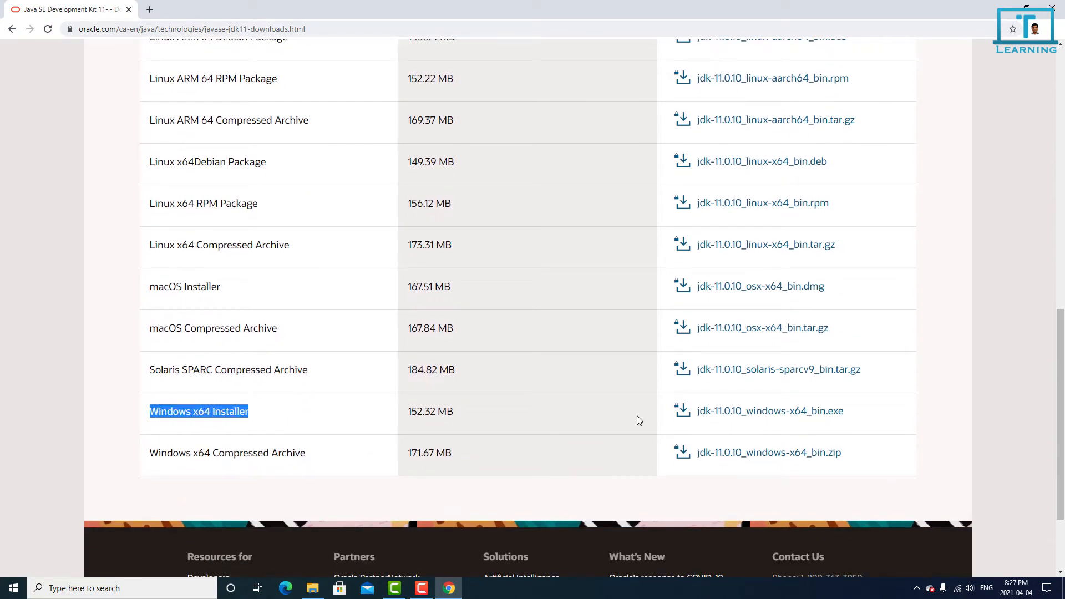
click(765, 412)
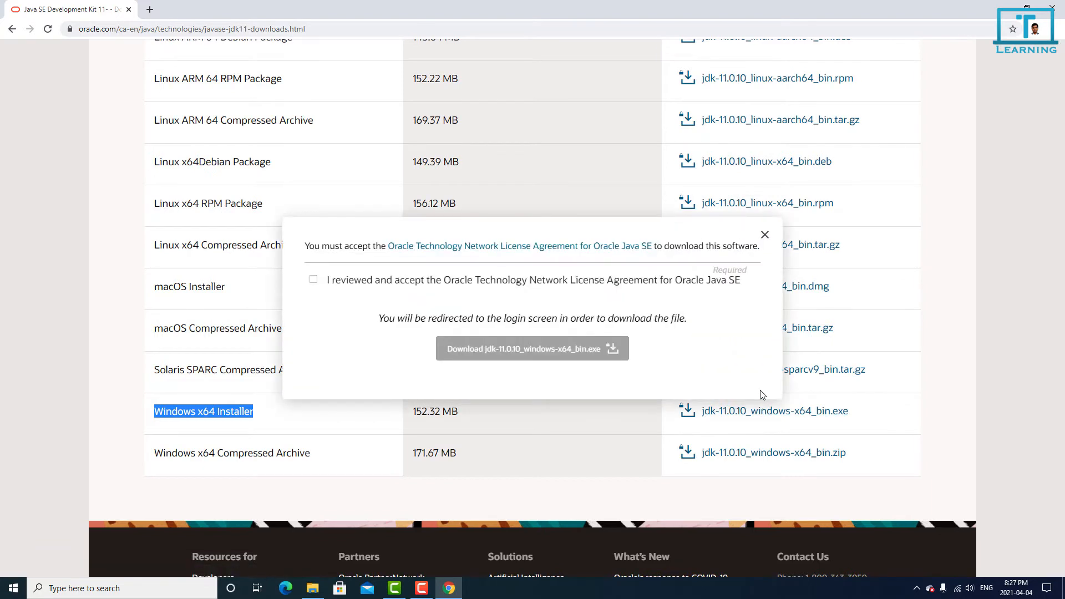
click(312, 280)
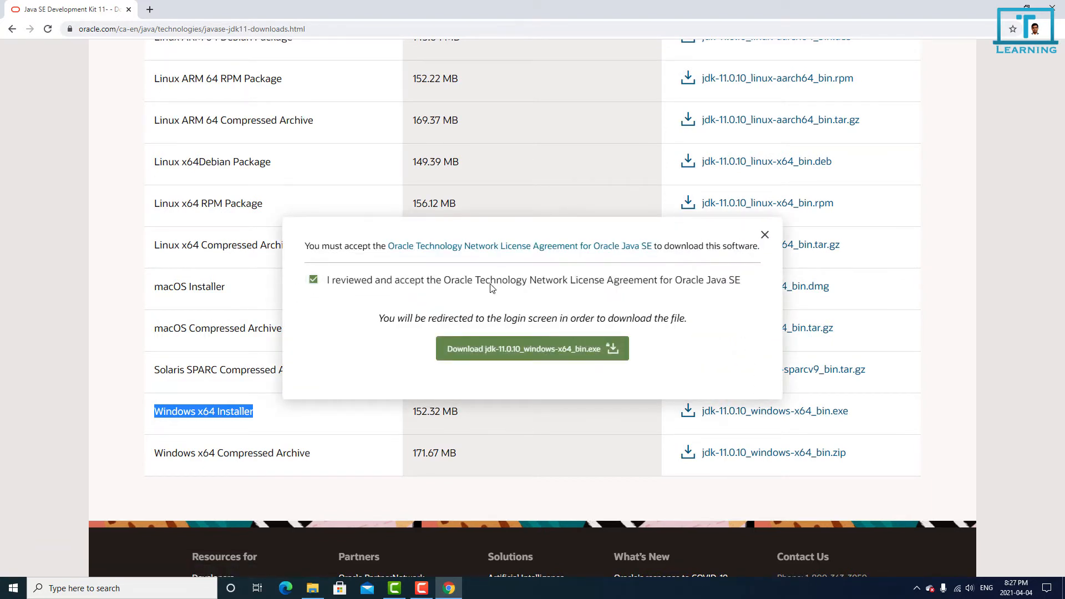
click(508, 359)
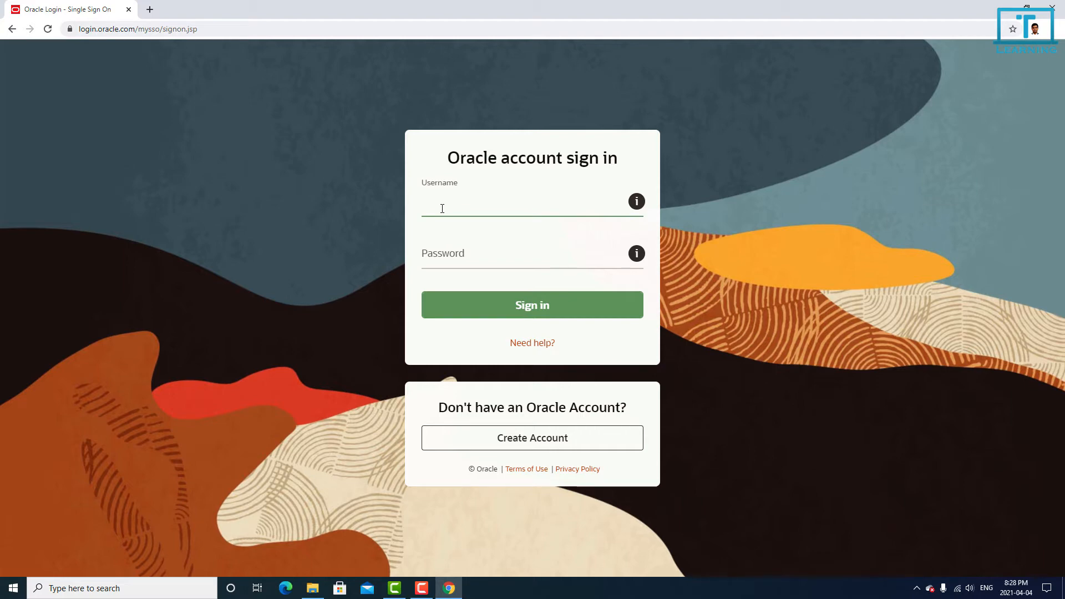
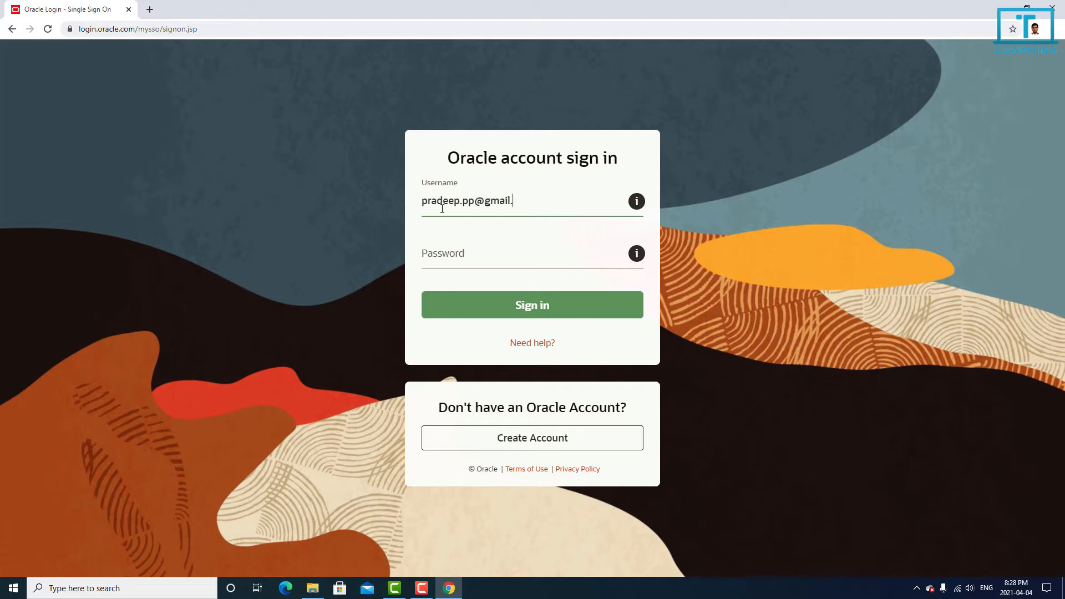
Step: Sign in to the Oracle account with the account e-mail as username and the account password
click(483, 255)
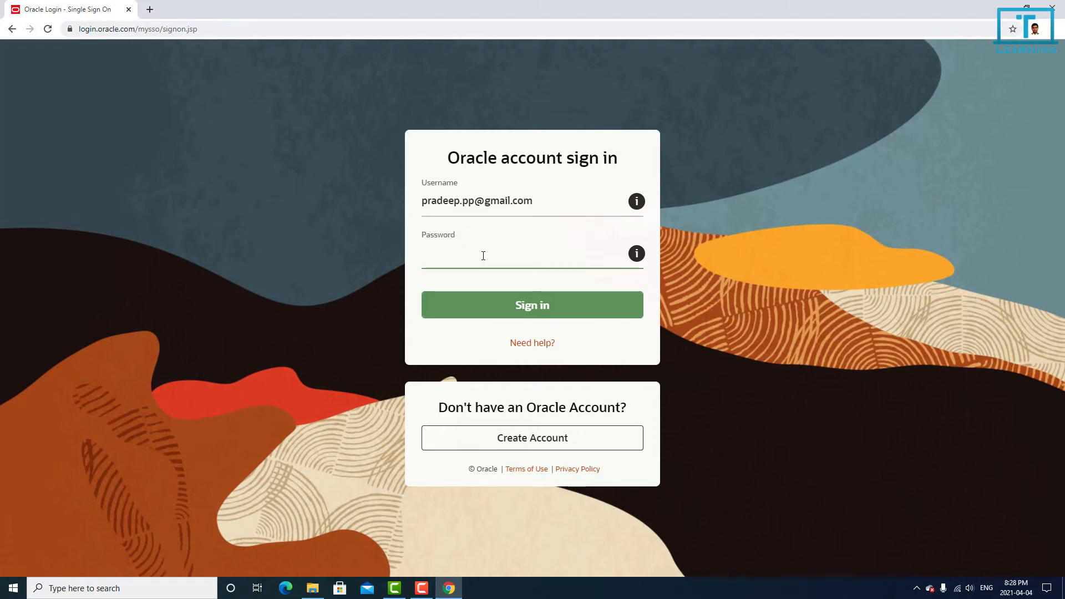
text(•••••••••)
click(594, 314)
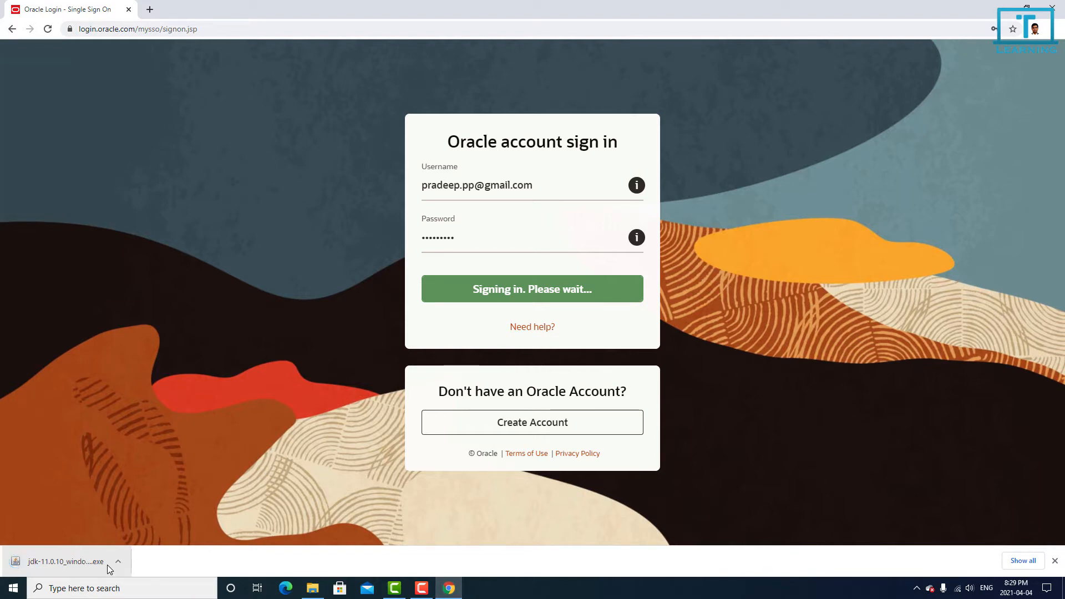
Step: Run the downloaded jdk-11.0.10_windows-x64_bin installer from its folder and install the development kit with the default features and location
click(118, 562)
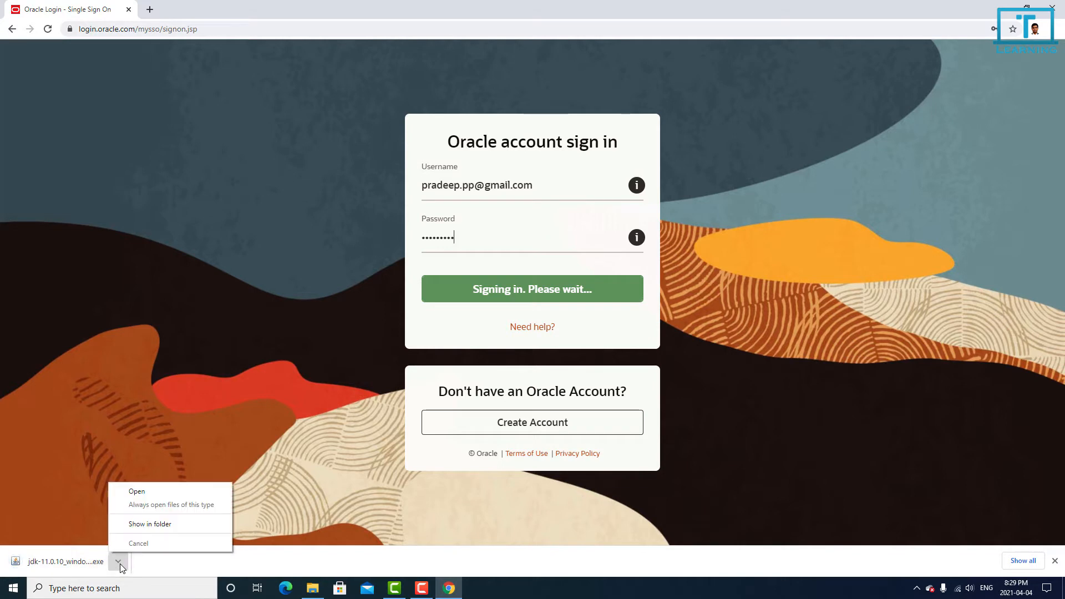
click(149, 526)
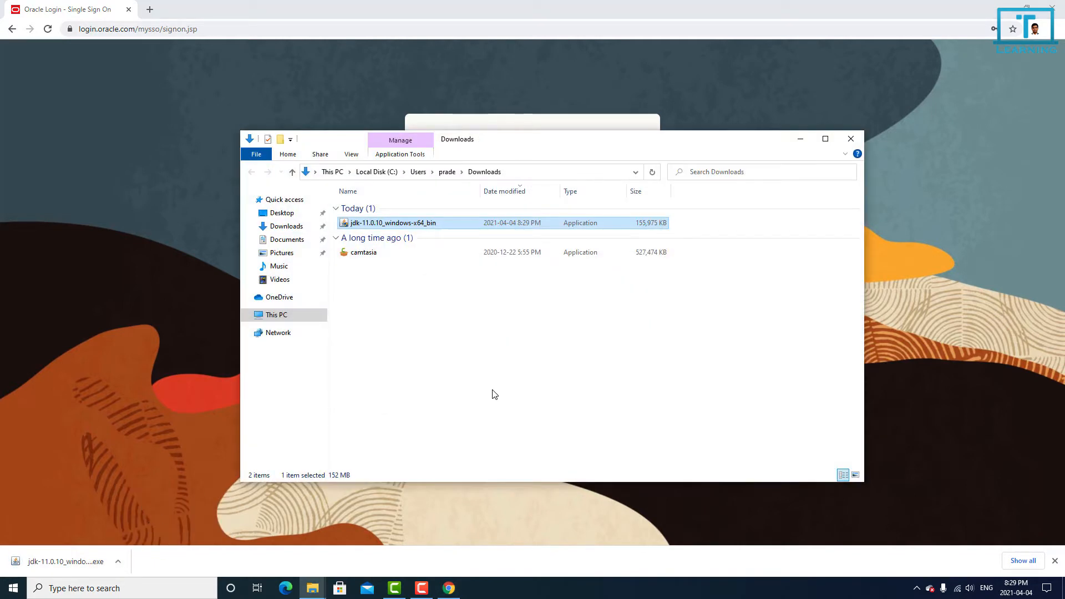
double_click(409, 224)
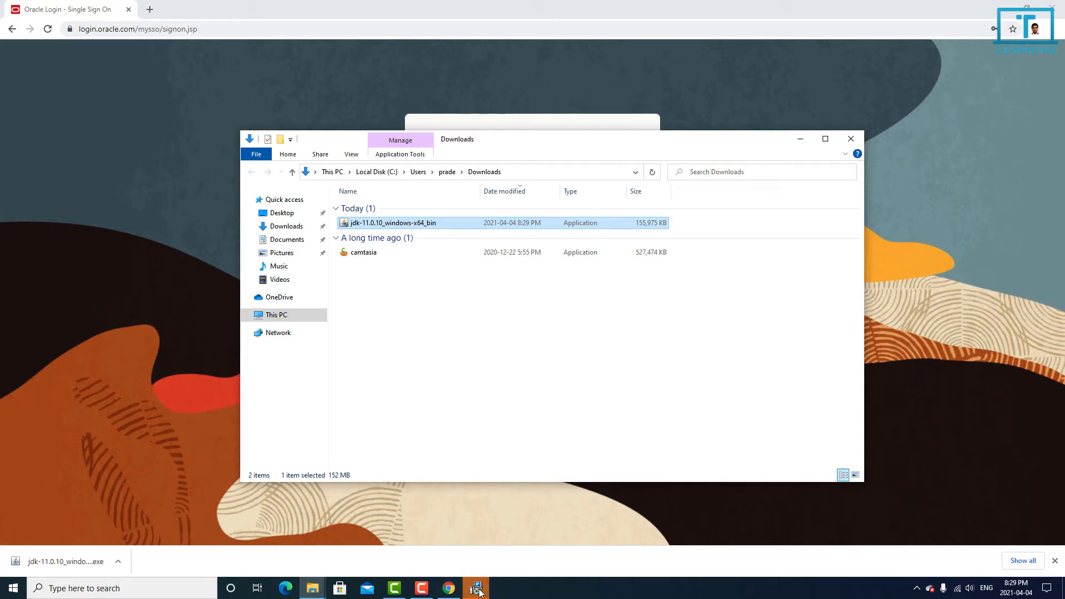
click(602, 383)
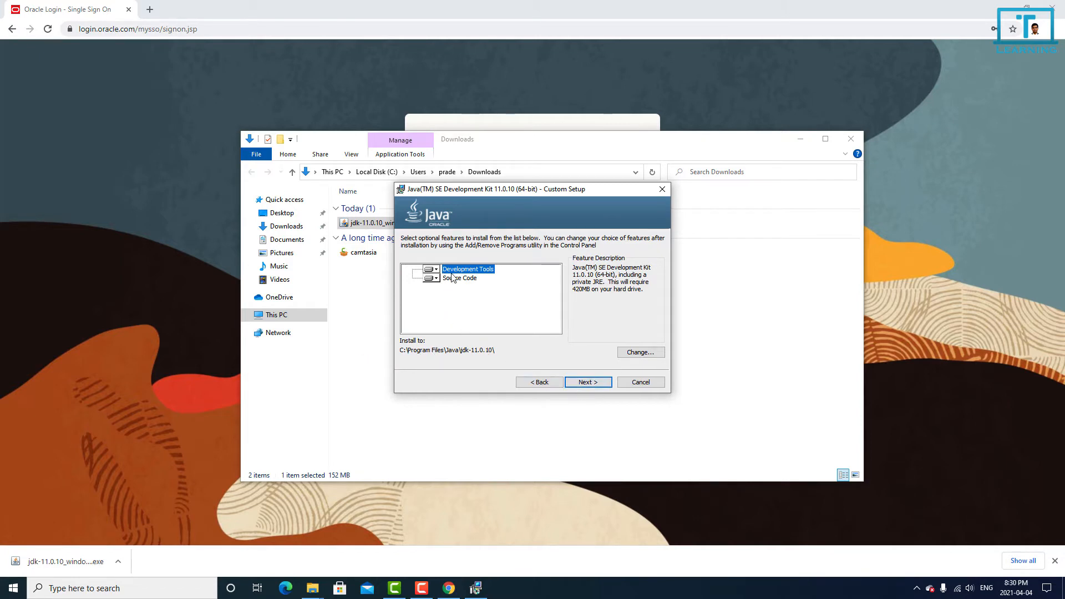
click(587, 382)
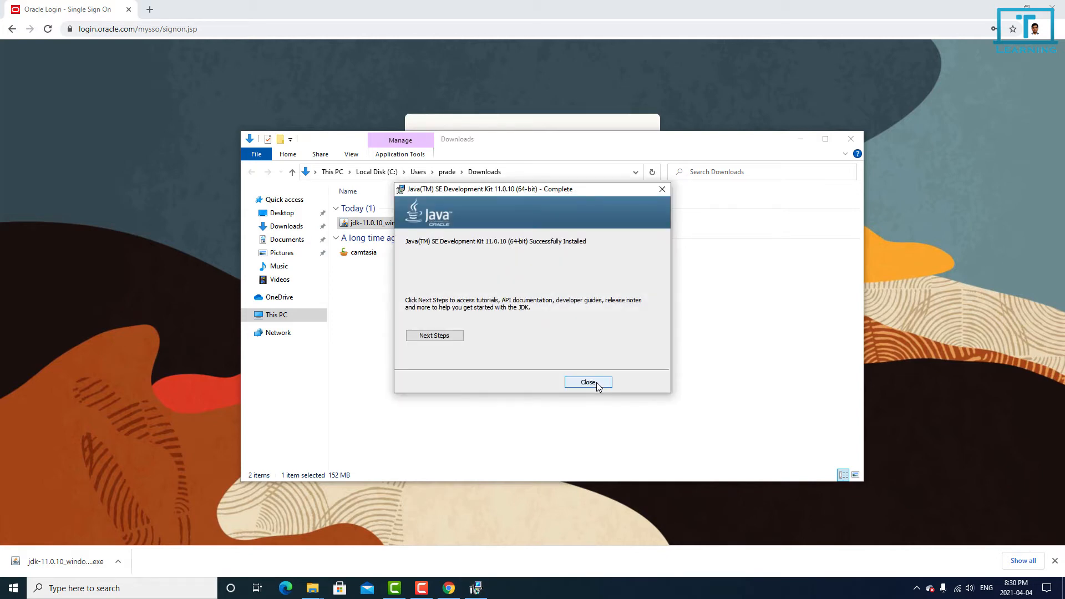
click(587, 382)
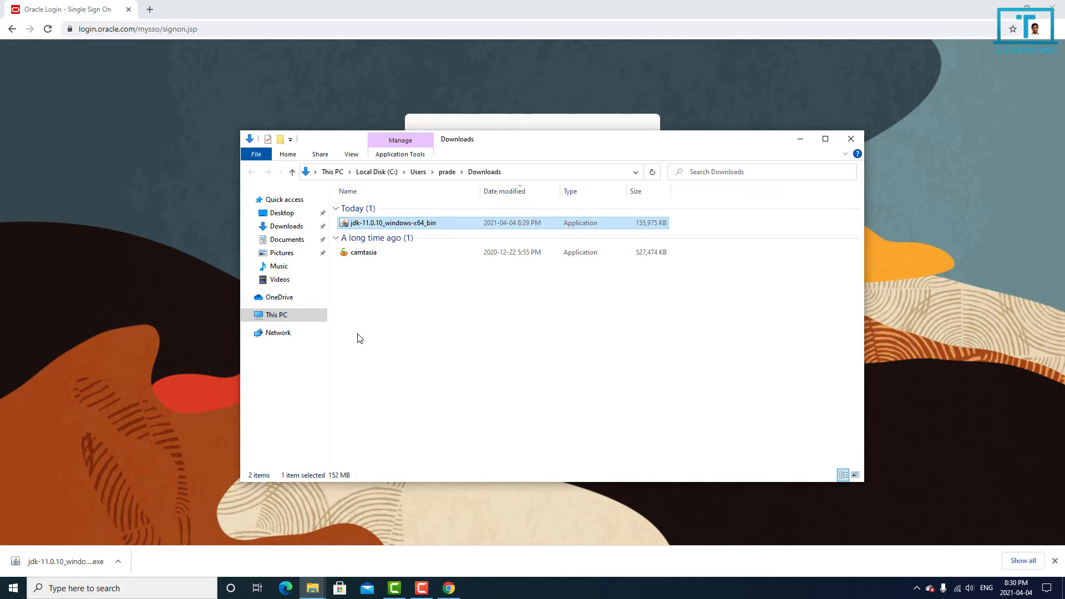
Step: Browse to the JDK installation folder C:\Program Files\Java\jdk-11.0.10 and select its full path
click(280, 317)
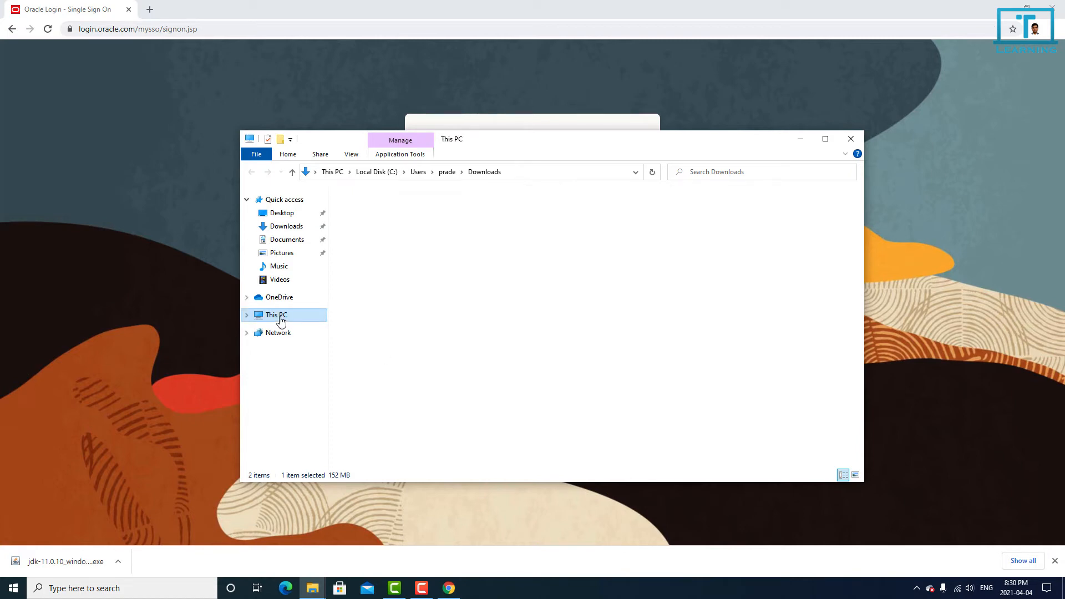
click(395, 337)
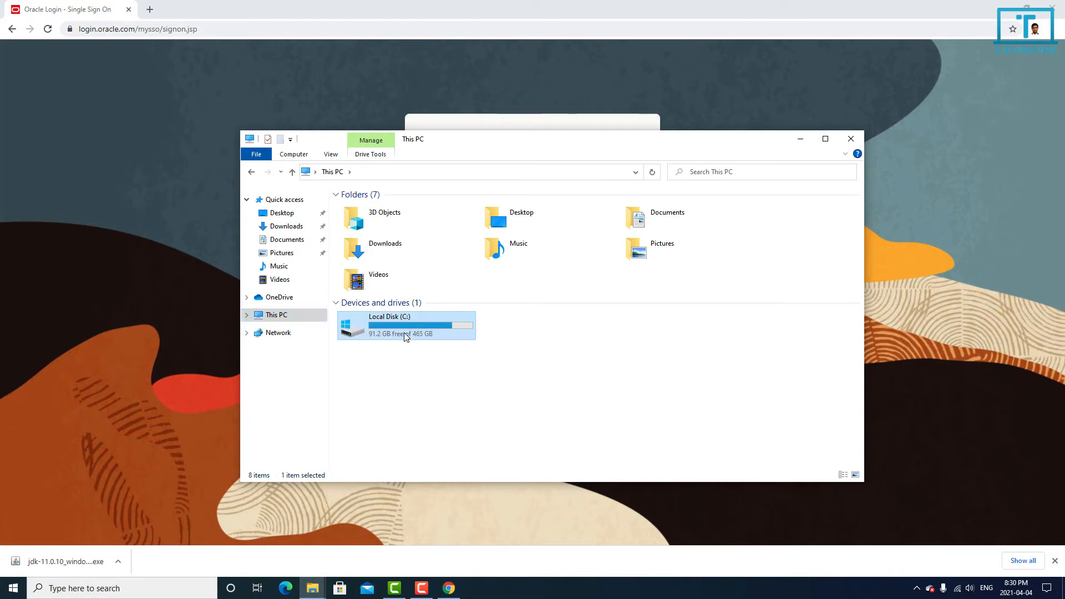
double_click(405, 336)
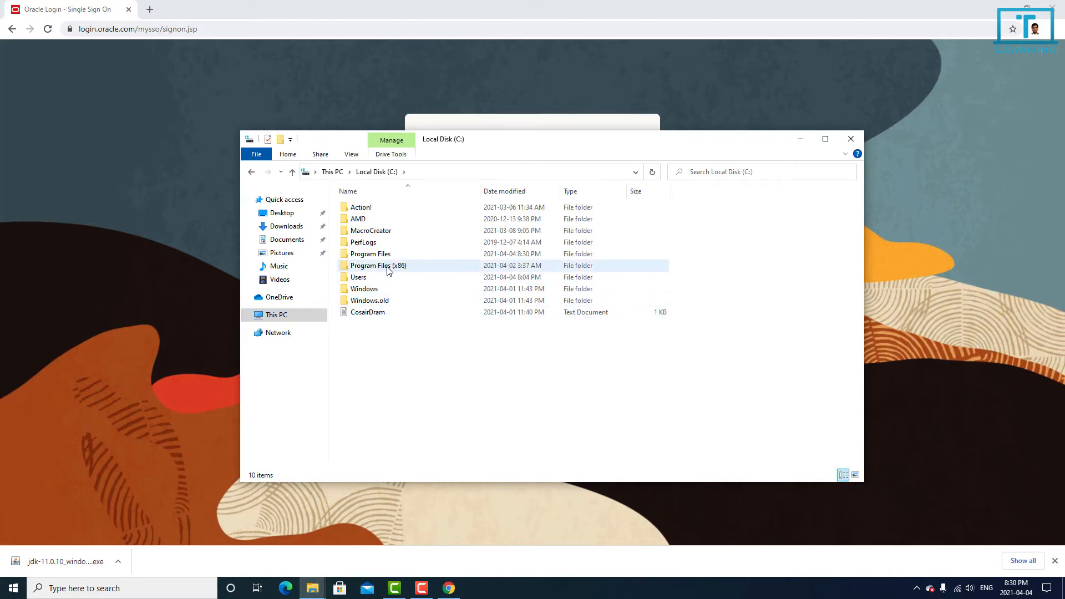
double_click(371, 254)
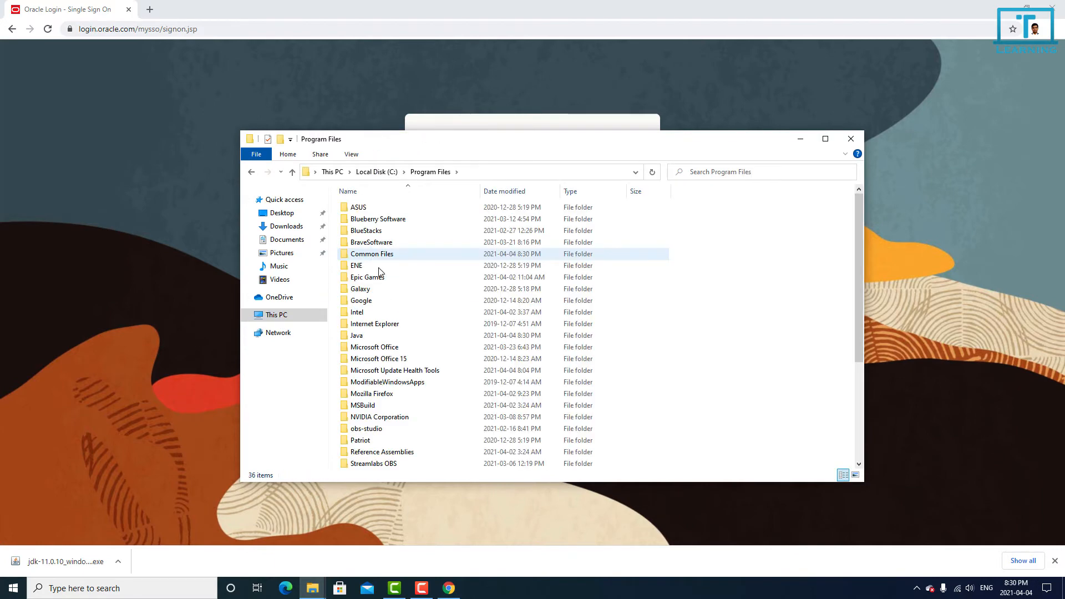
double_click(379, 336)
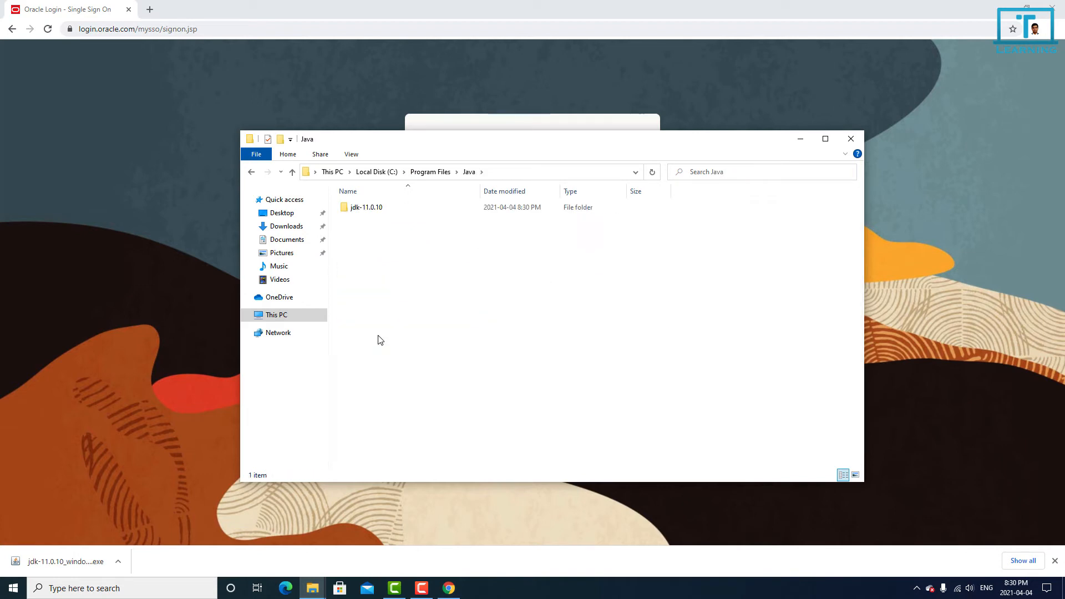
double_click(367, 208)
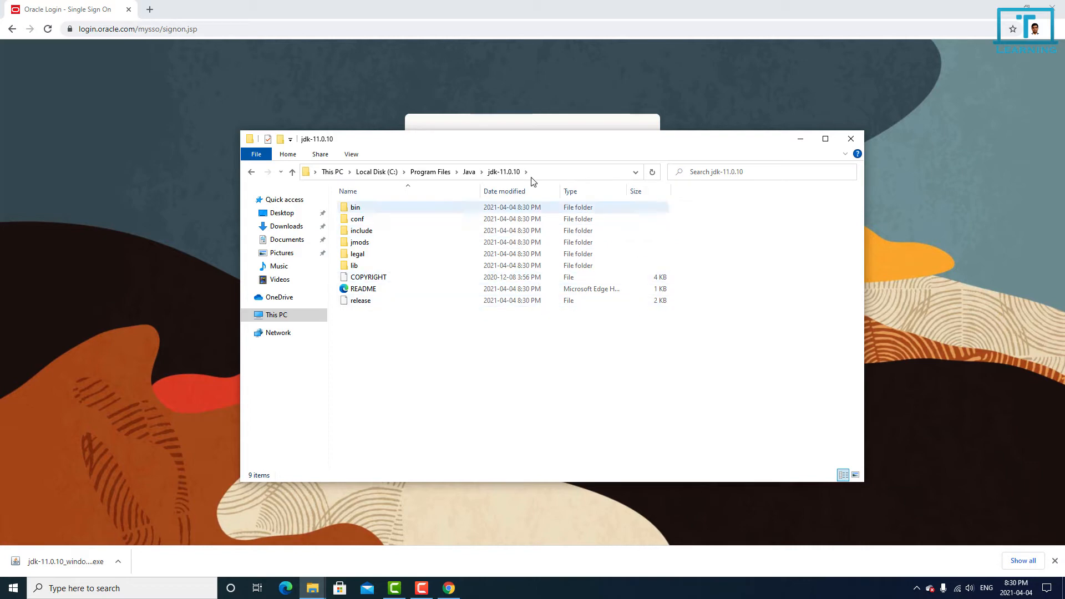
click(605, 177)
key(ctrl+c)
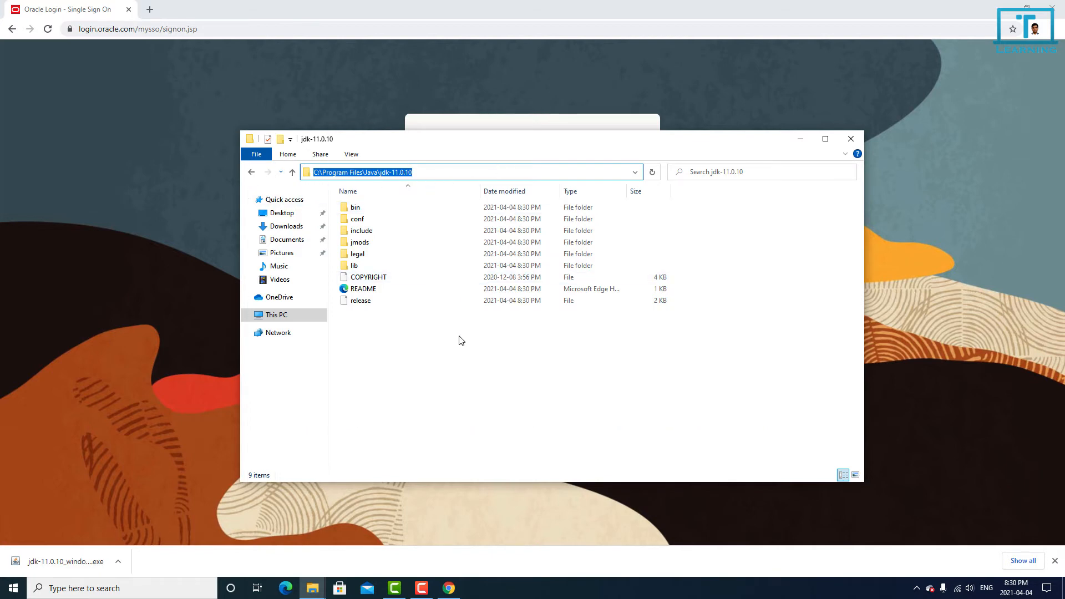
Step: Open the Environment Variables dialog through This PC's properties and the advanced system settings
click(463, 388)
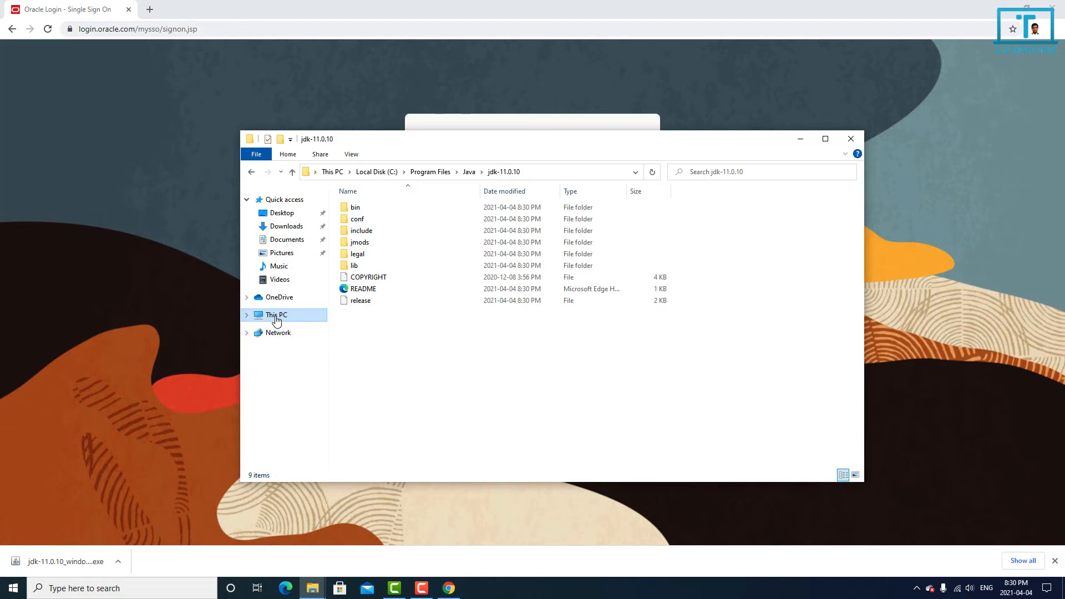
right_click(277, 320)
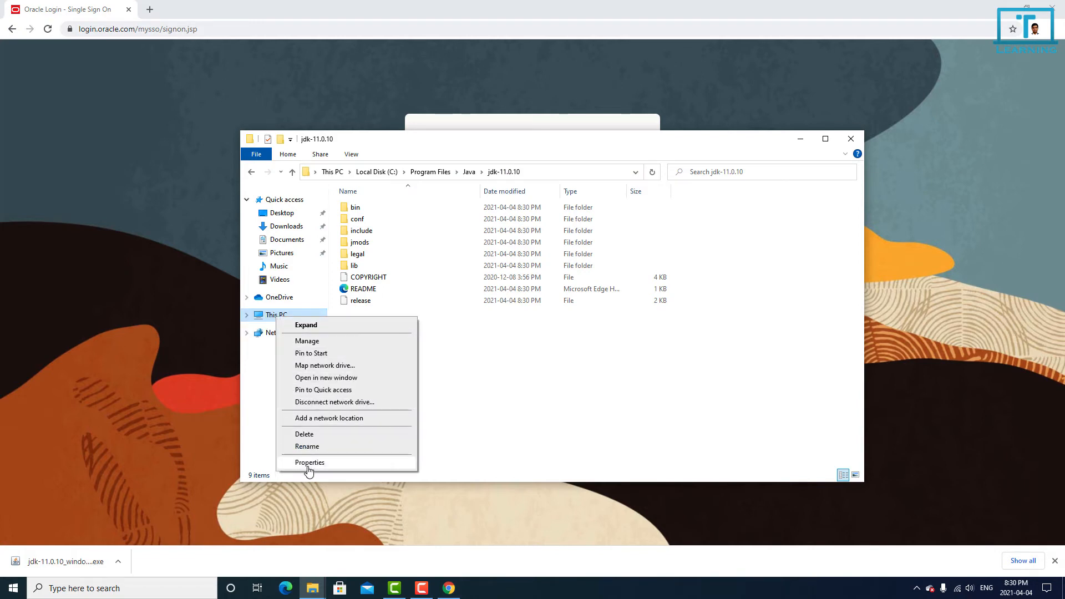
click(309, 469)
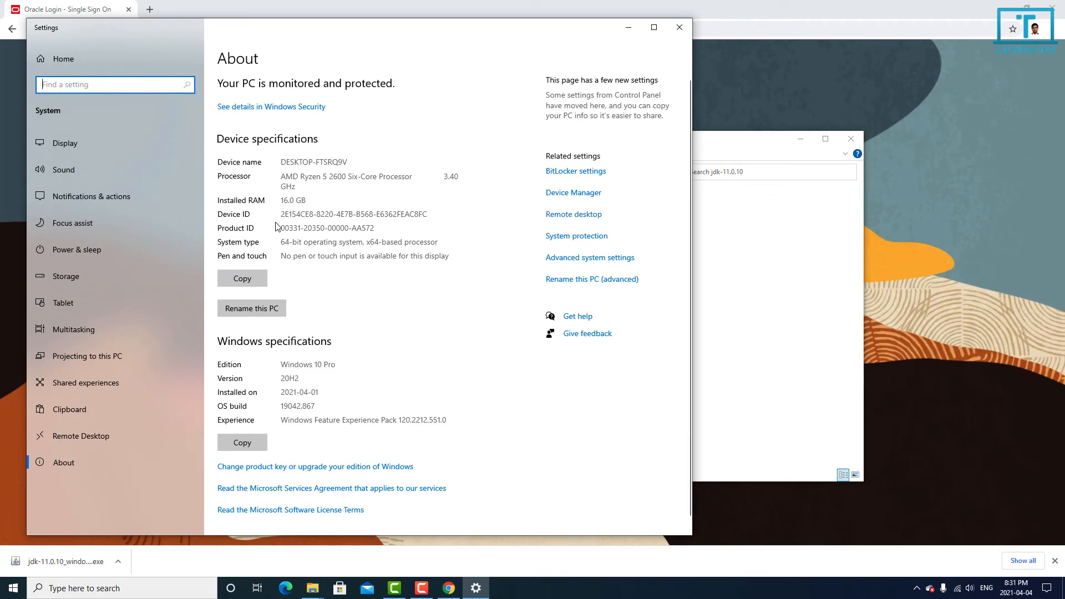
scroll(404, 361, down, 1)
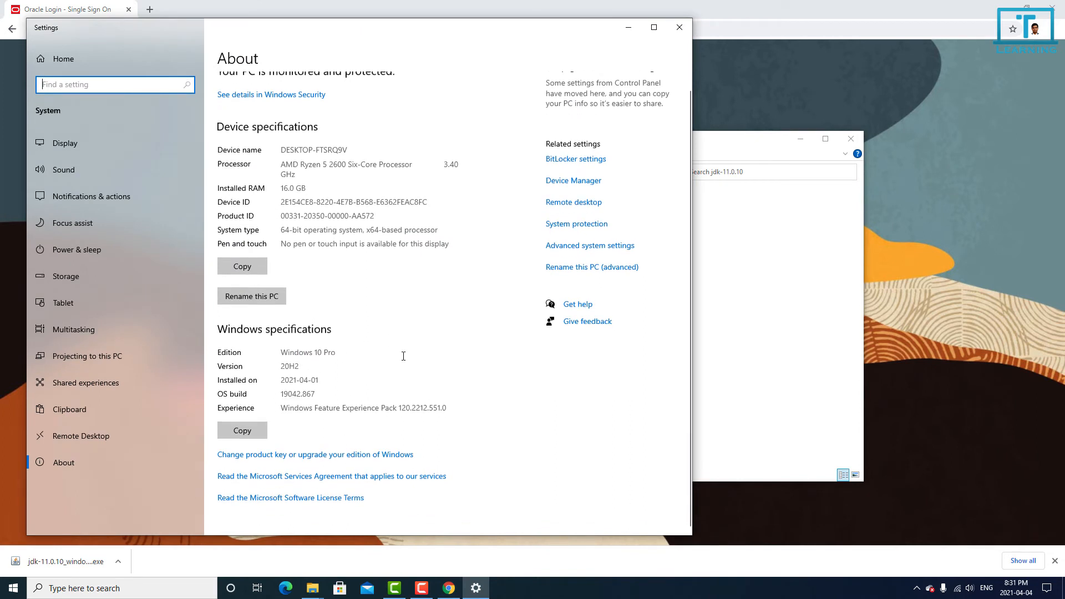
scroll(403, 356, up, 1)
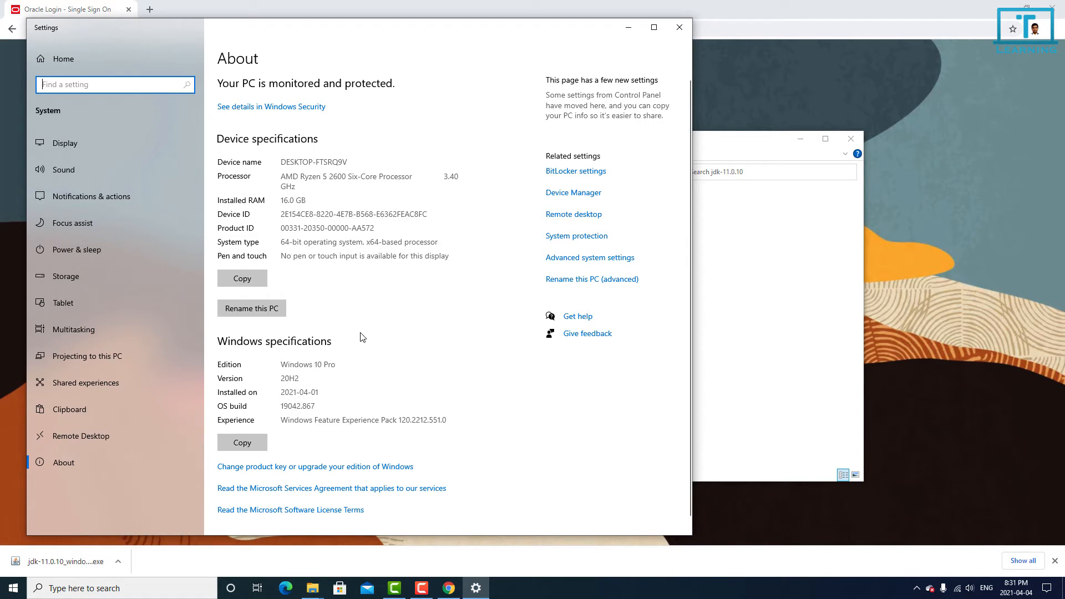
click(616, 259)
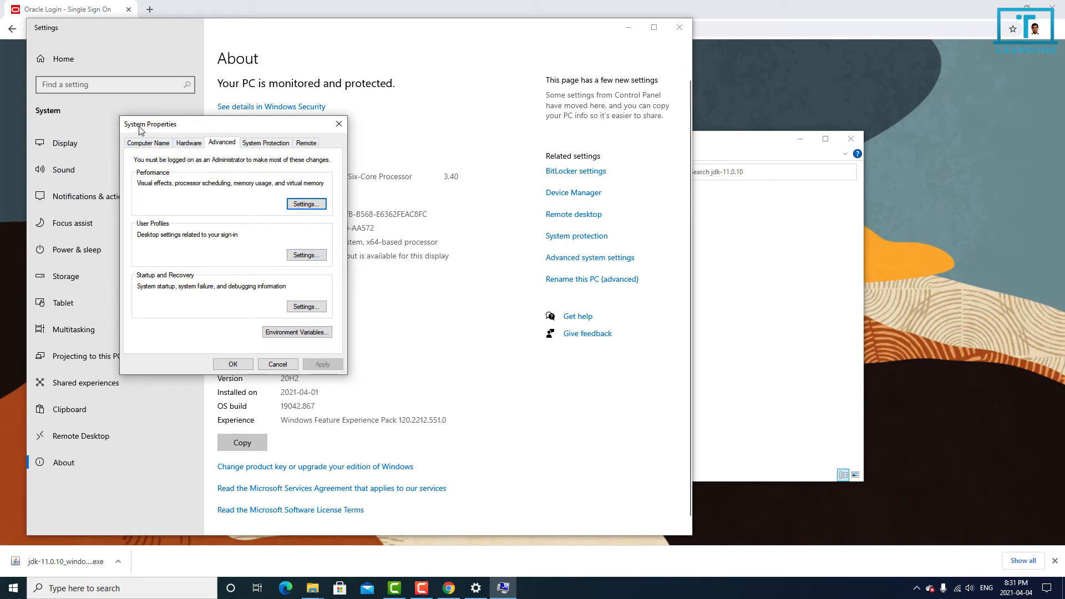
drag(140, 127, 270, 134)
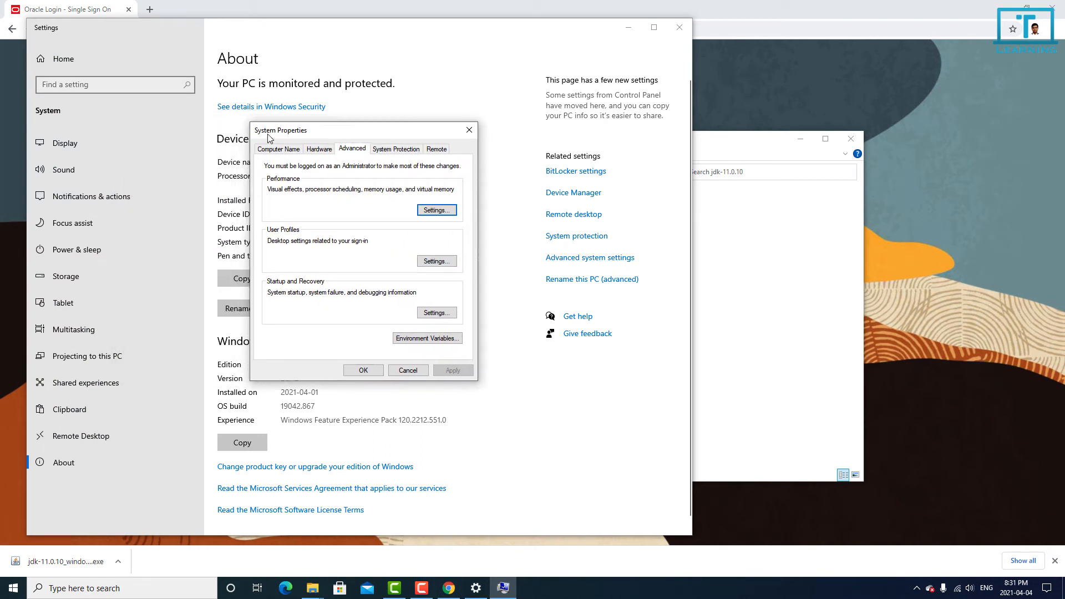
click(446, 340)
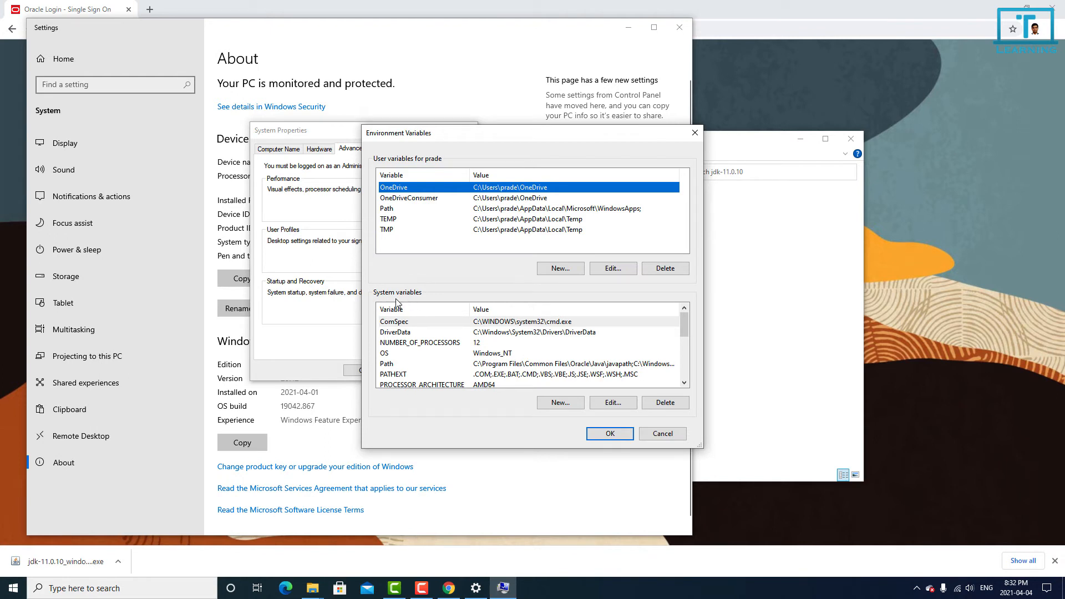
Step: Create a system variable named JAVA_HOME with the value C:\Program Files\Java\jdk-11.0.10
click(561, 402)
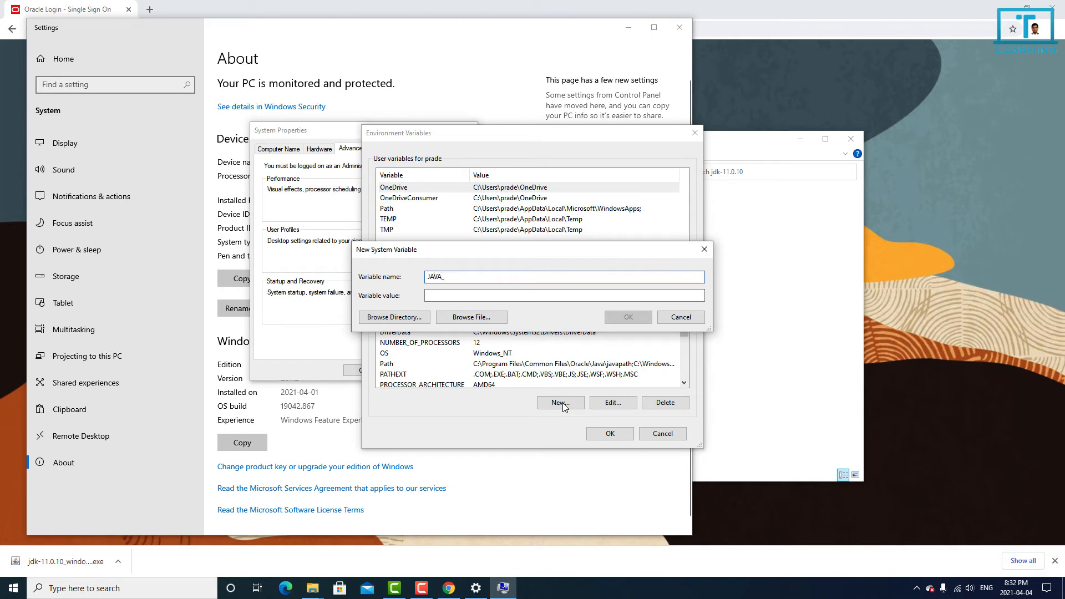
text(JAVA_HOME)
click(464, 294)
key(ctrl+v)
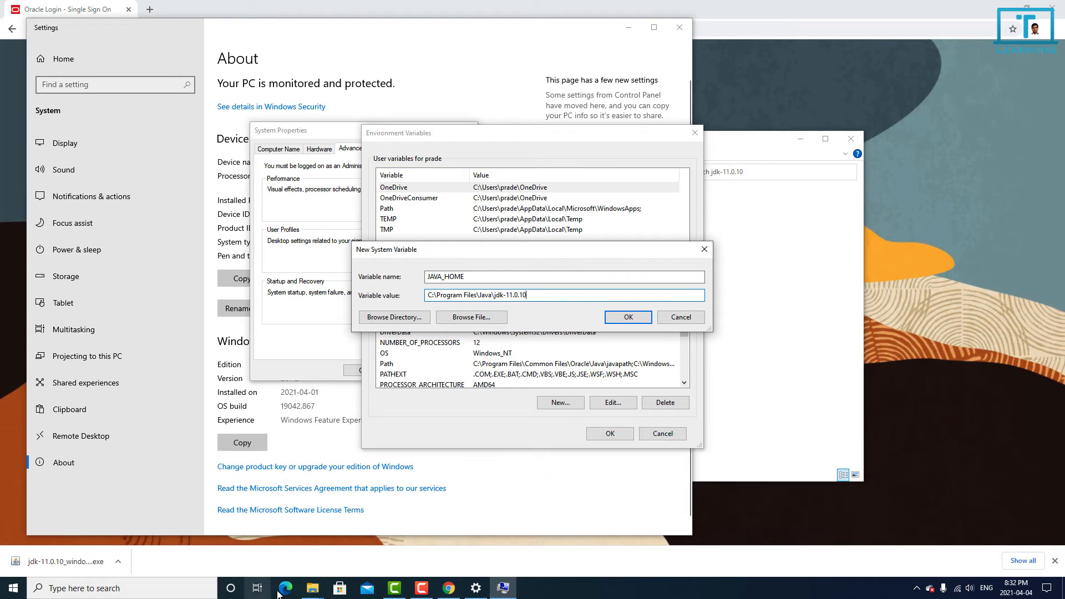
click(313, 588)
click(337, 571)
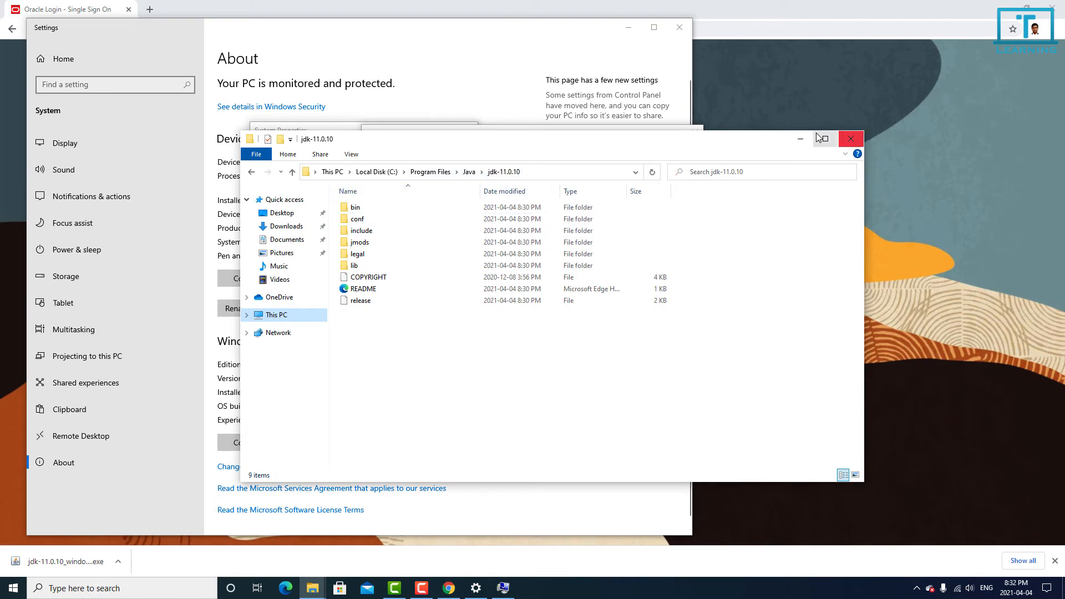
click(800, 139)
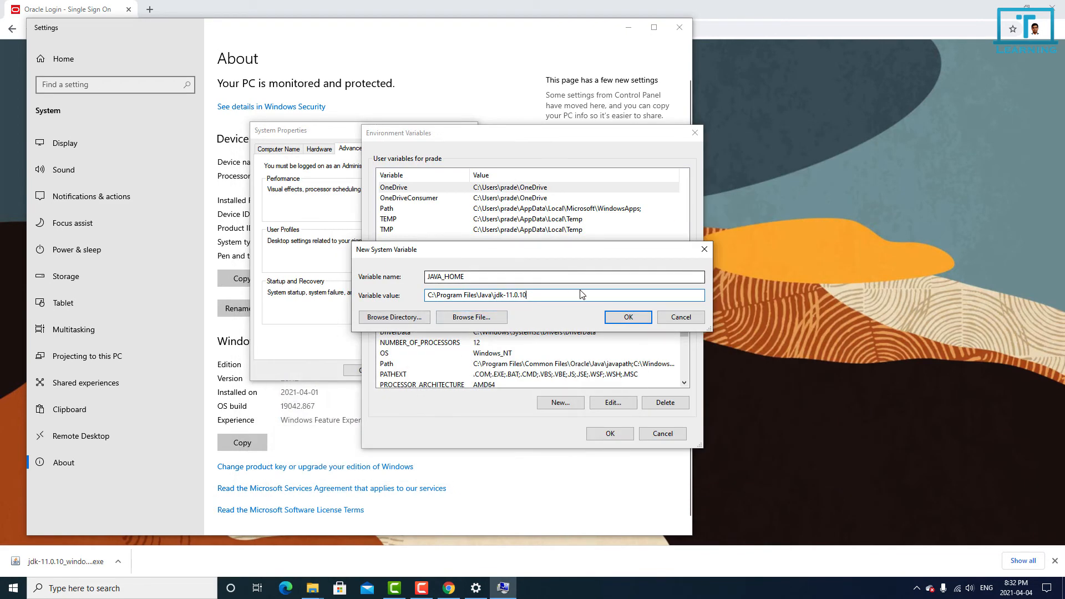
click(628, 317)
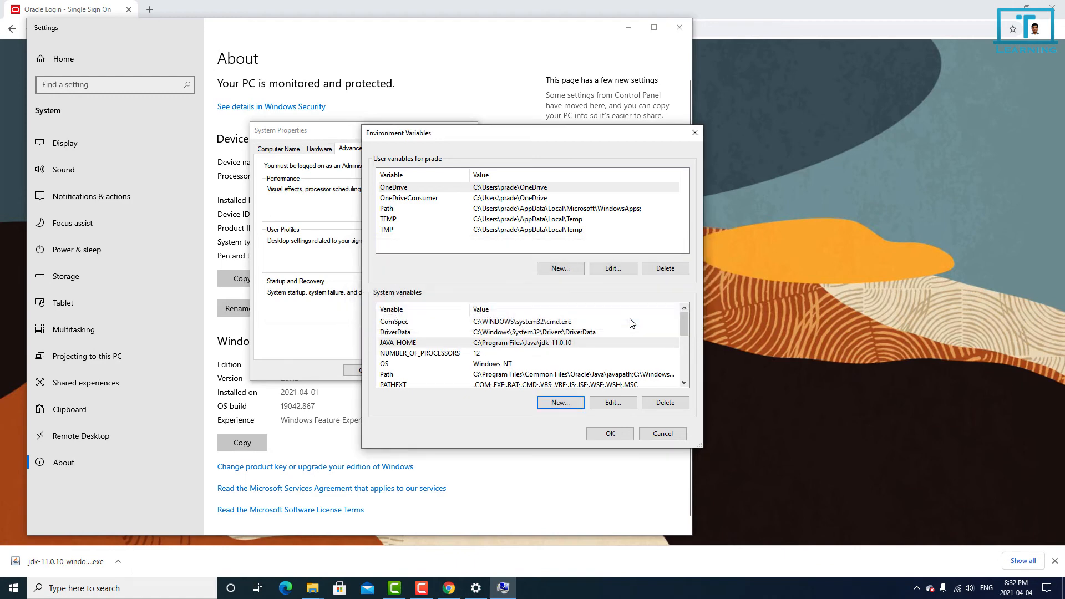
click(442, 344)
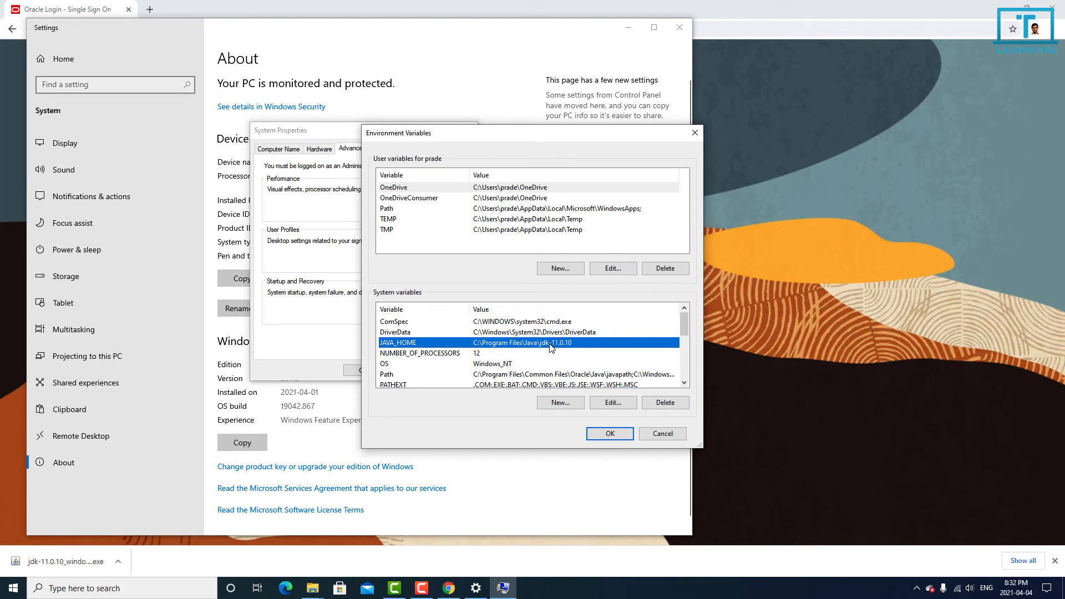
Step: Place the JDK folder beside the Environment Variables dialog and copy the path of its bin folder, C:\Program Files\Java\jdk-11.0.10\bin
key(alt+Tab)
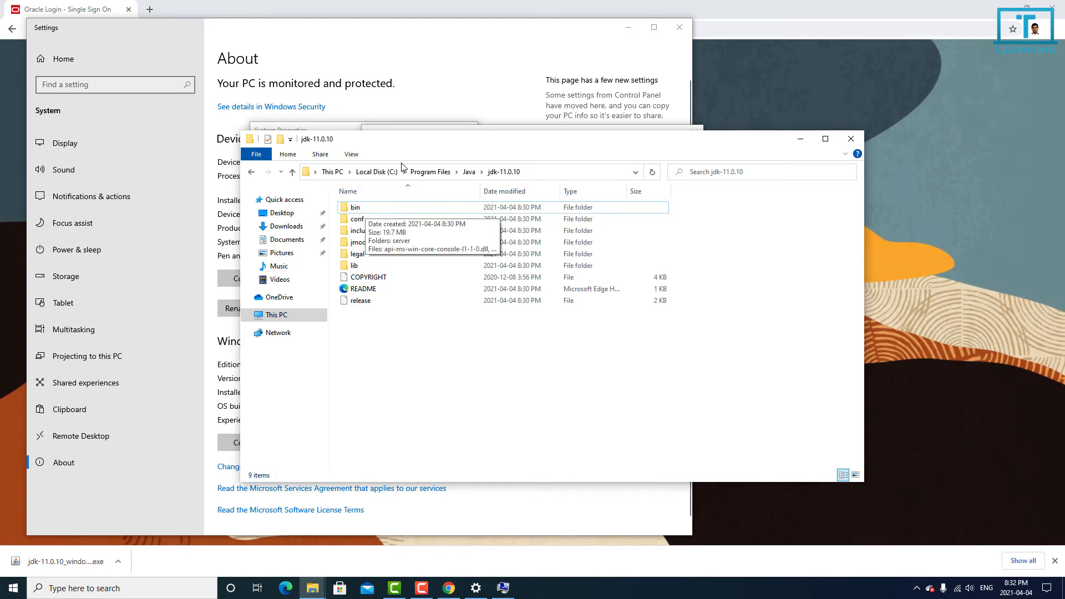
drag(406, 143, 733, 127)
drag(514, 142, 342, 114)
click(214, 347)
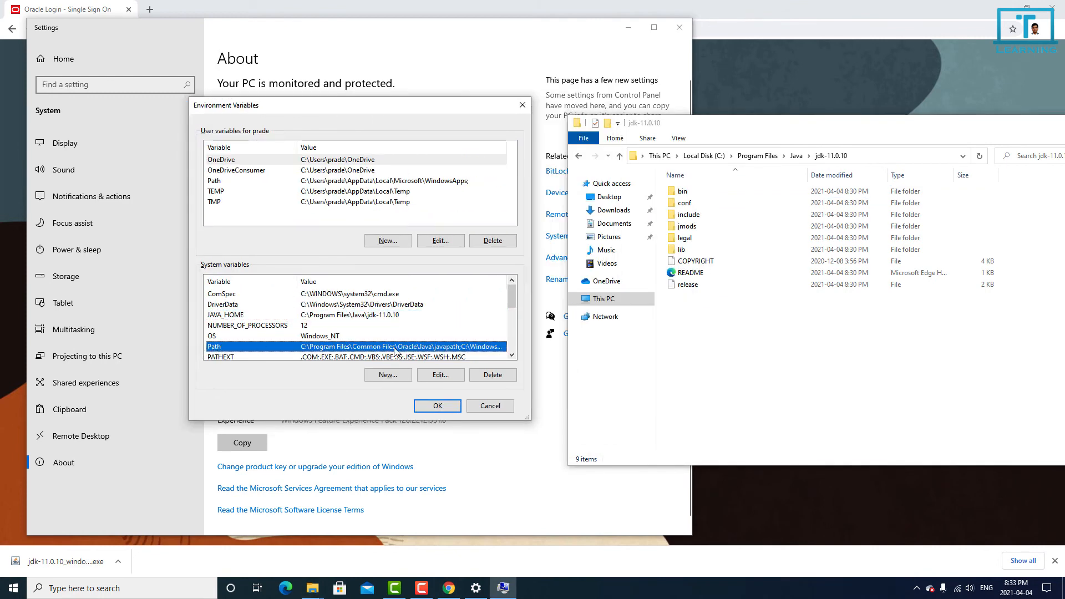
click(441, 374)
click(746, 131)
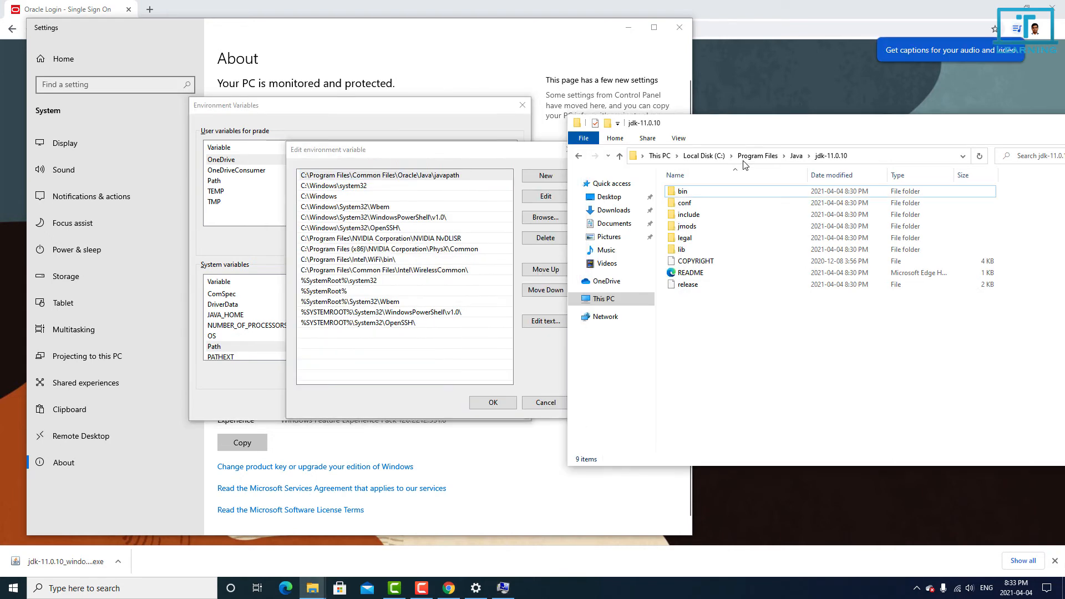
click(685, 195)
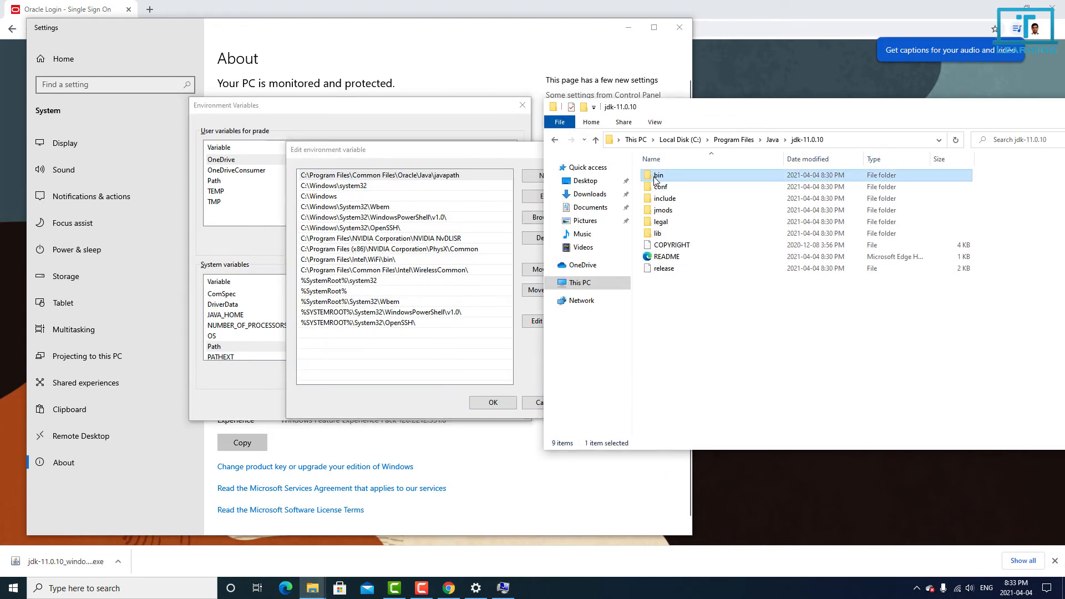
double_click(656, 177)
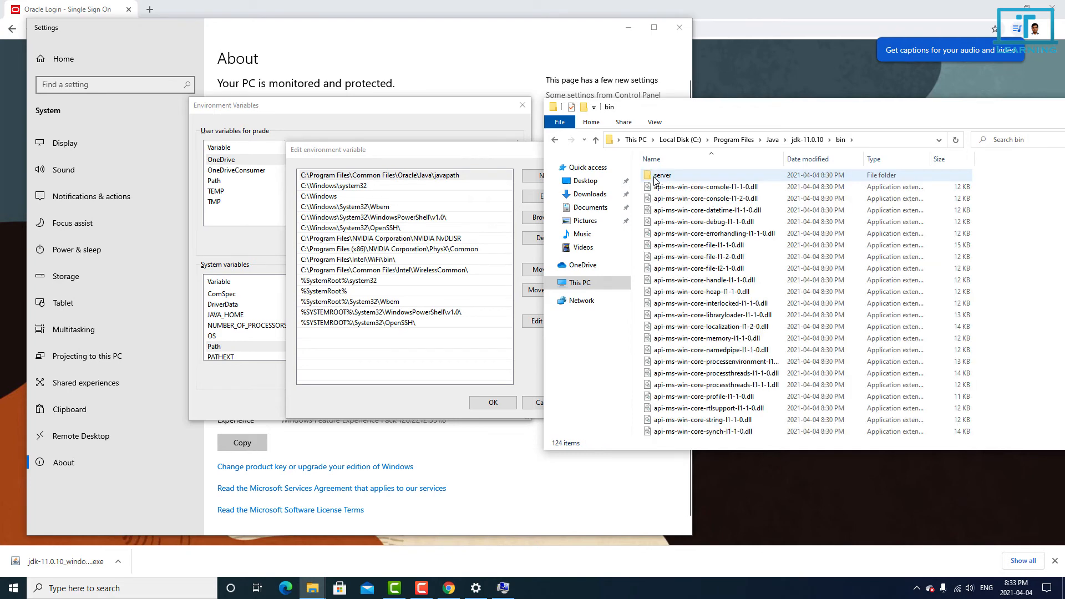
scroll(714, 257, down, 15)
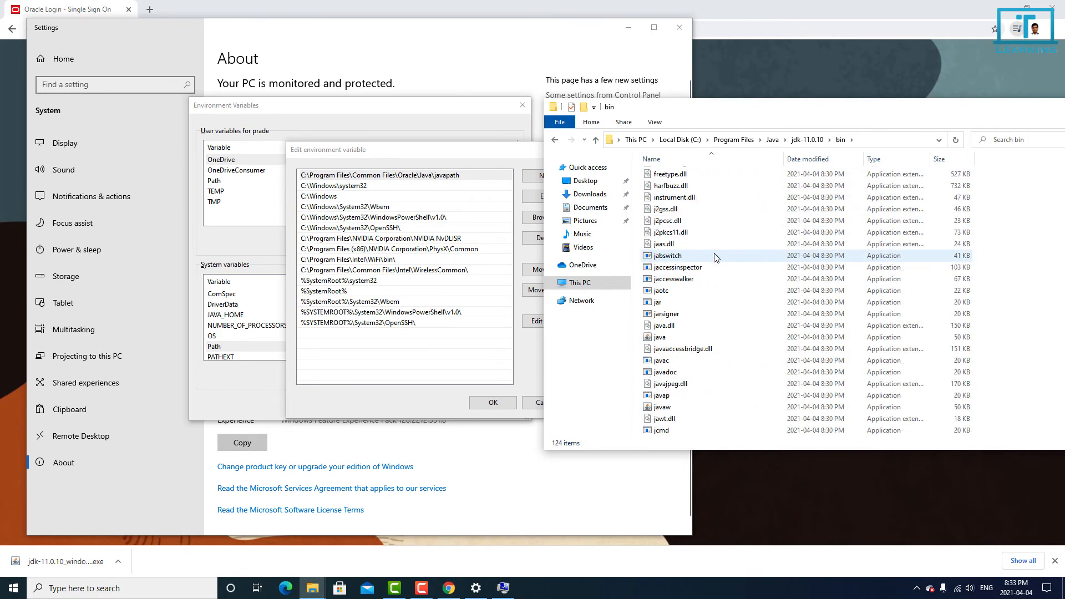
click(660, 339)
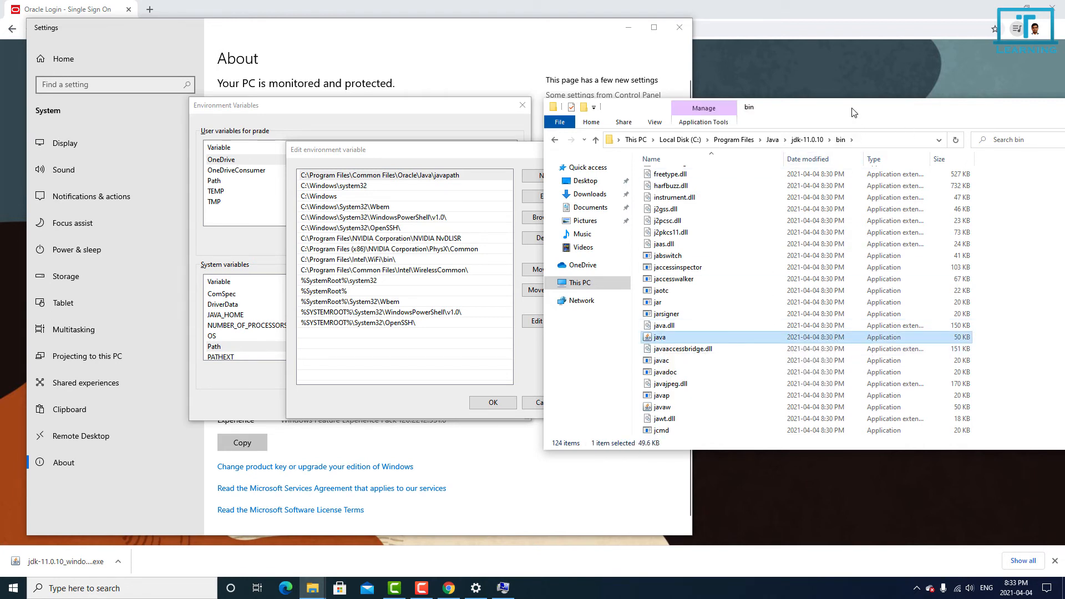
click(882, 143)
key(ctrl+c)
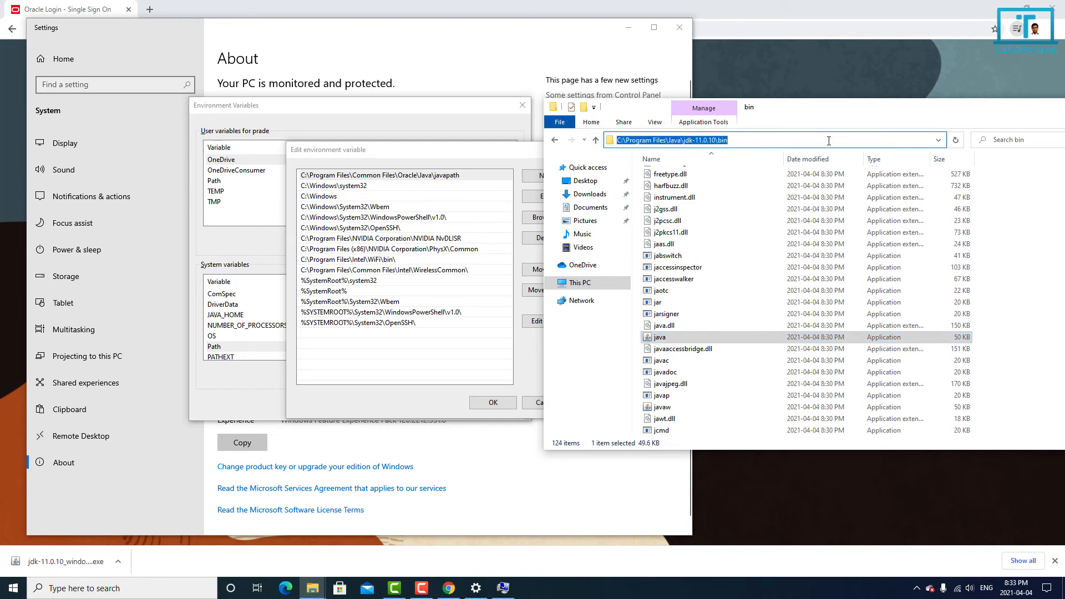
Step: Add C:\Program Files\Java\jdk-11.0.10\bin as a new entry in the Path system variable and confirm all system property dialogs
click(461, 158)
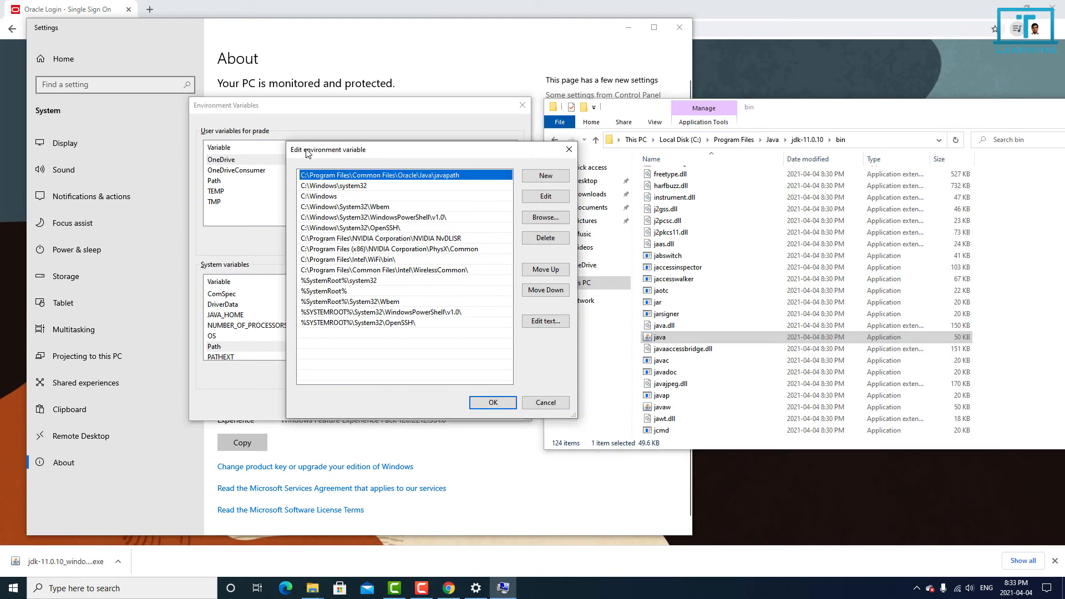
click(545, 402)
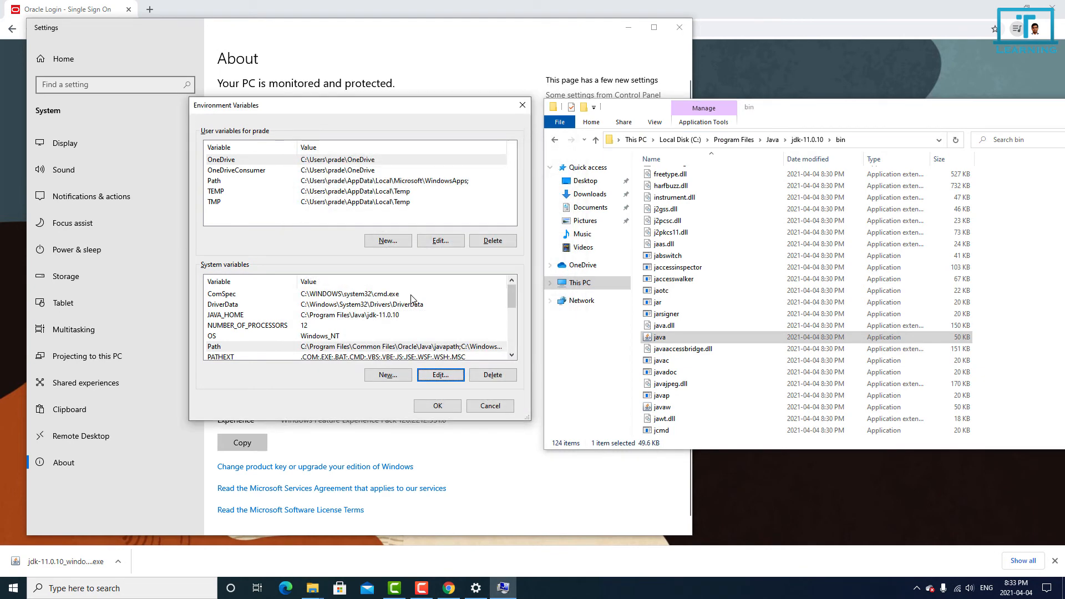
click(270, 349)
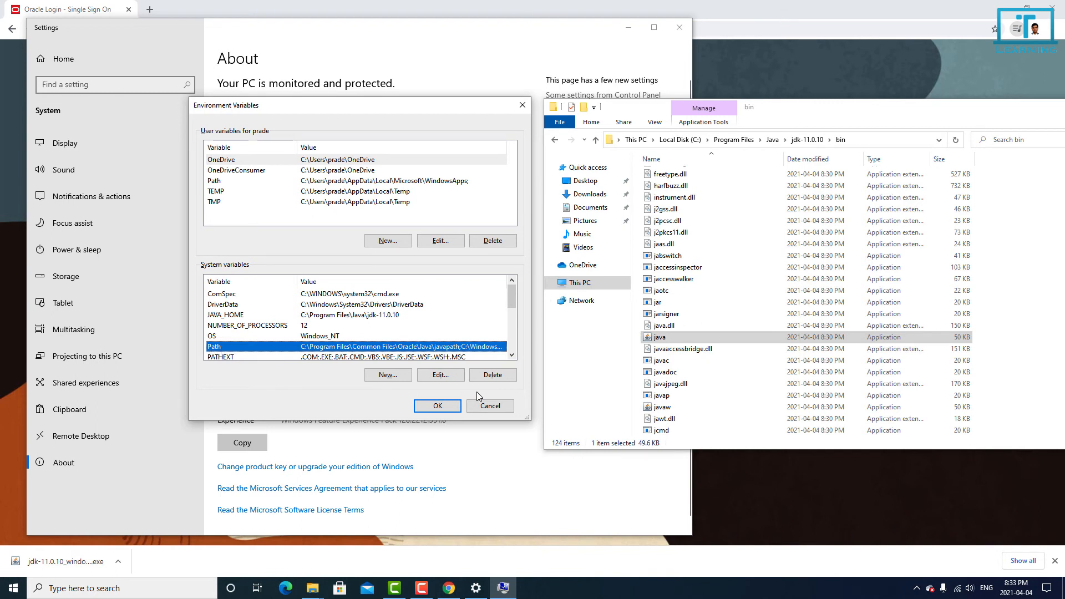
click(443, 377)
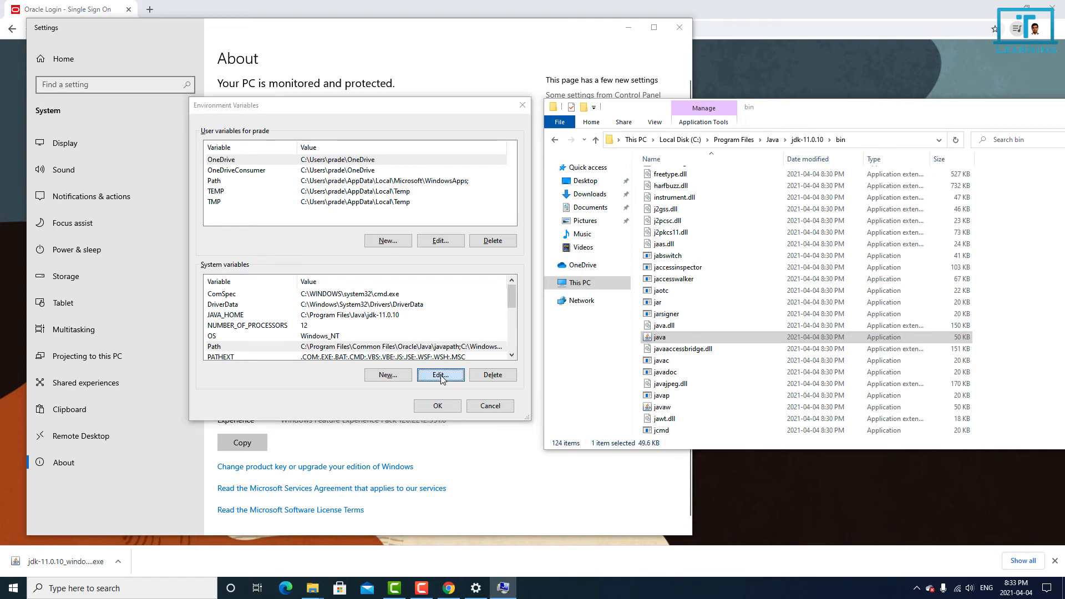
click(650, 183)
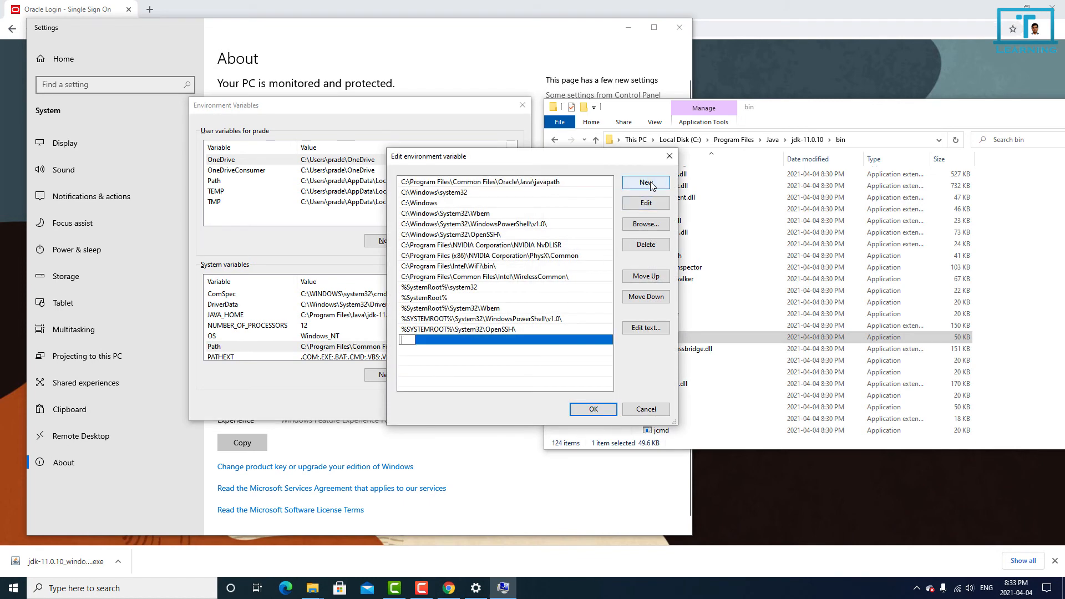
key(ctrl+v)
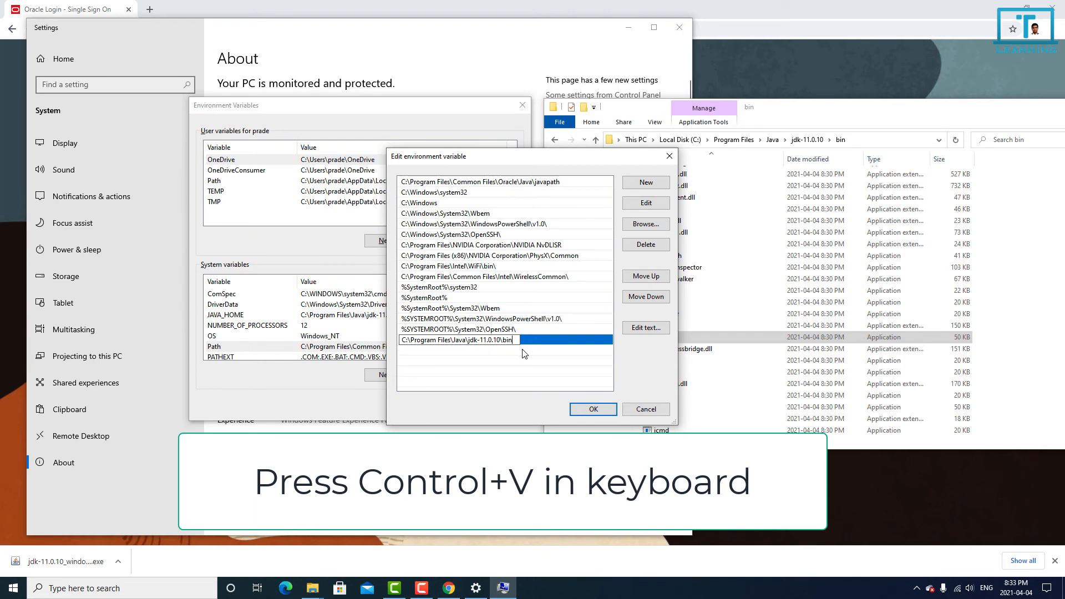
click(591, 410)
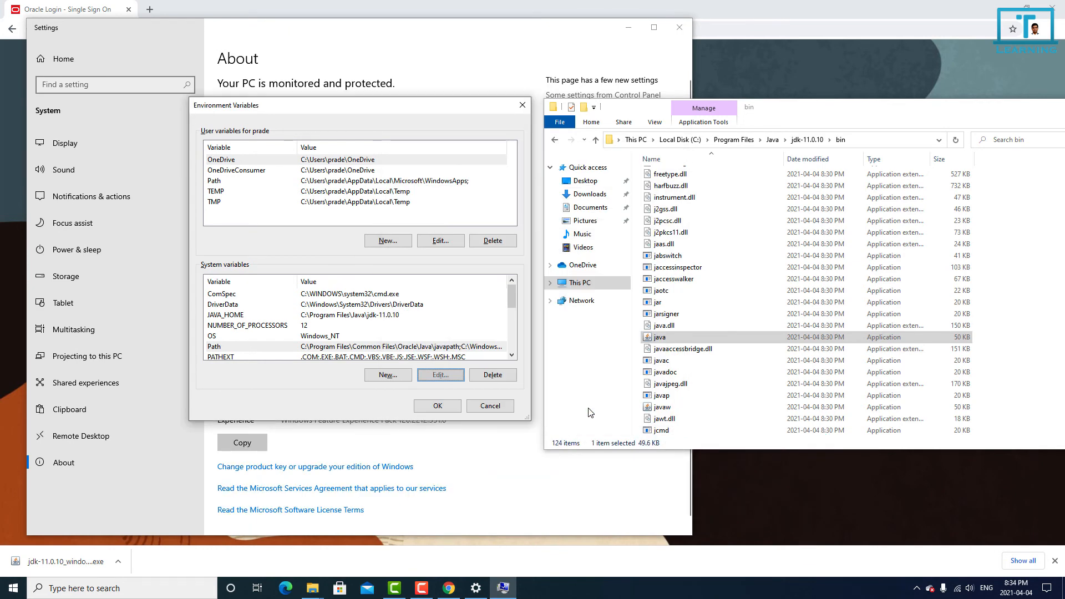
click(435, 407)
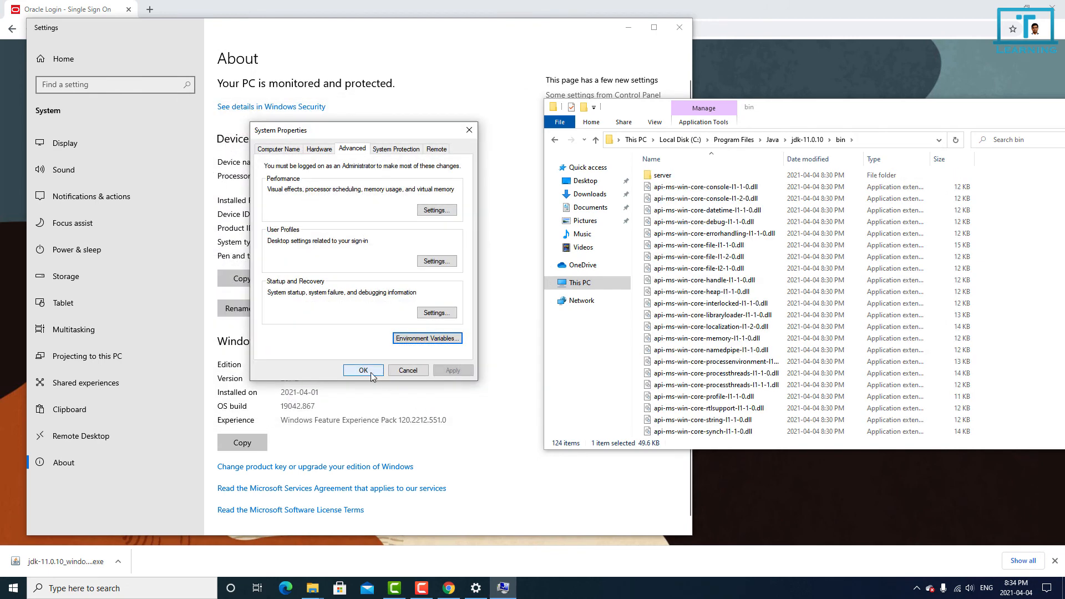
click(370, 374)
Step: Close the Settings window and the other open windows to return to the desktop
drag(777, 124, 519, 78)
click(679, 28)
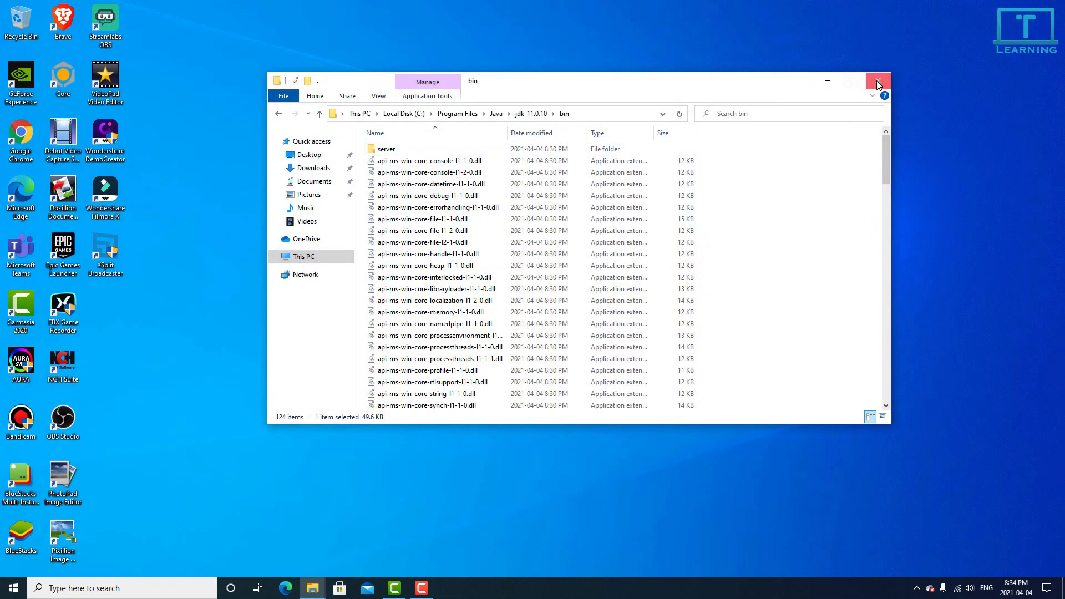
click(876, 81)
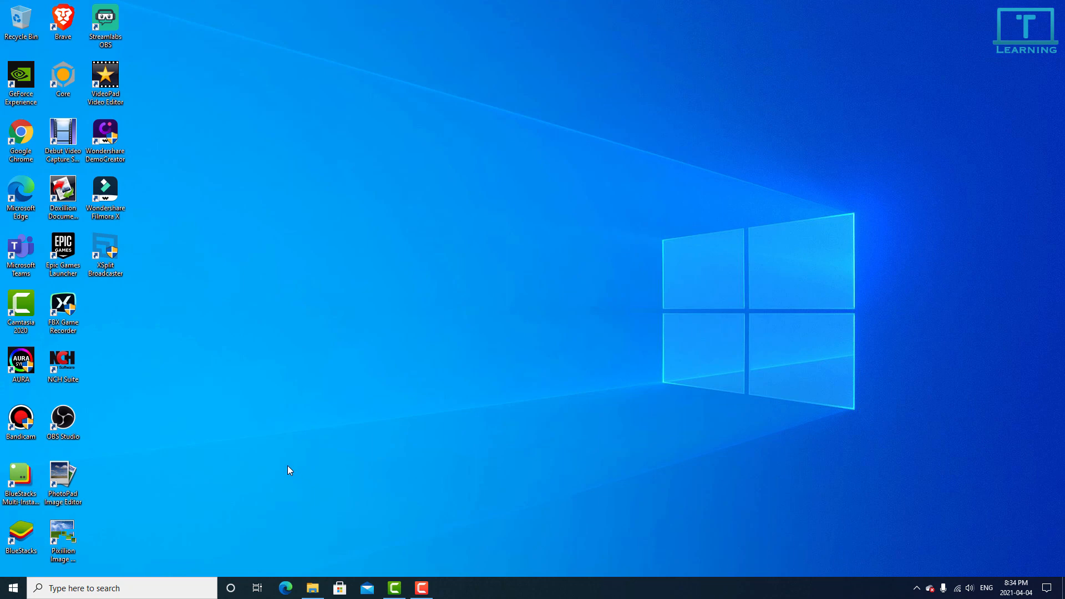
Step: Open Command Prompt and run java -version to check the installed Java version
click(9, 592)
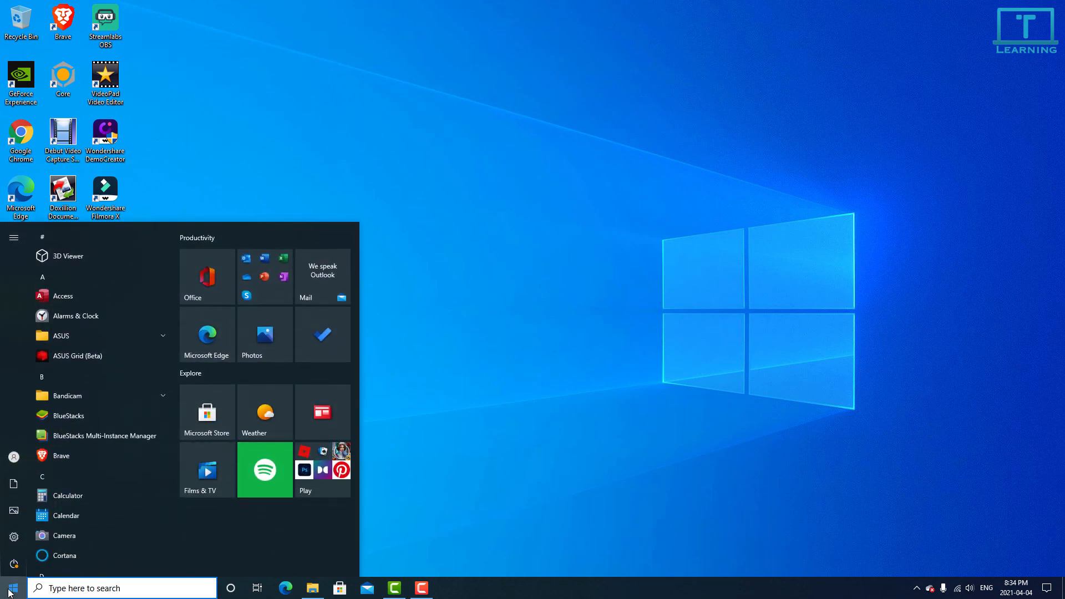
text(comm)
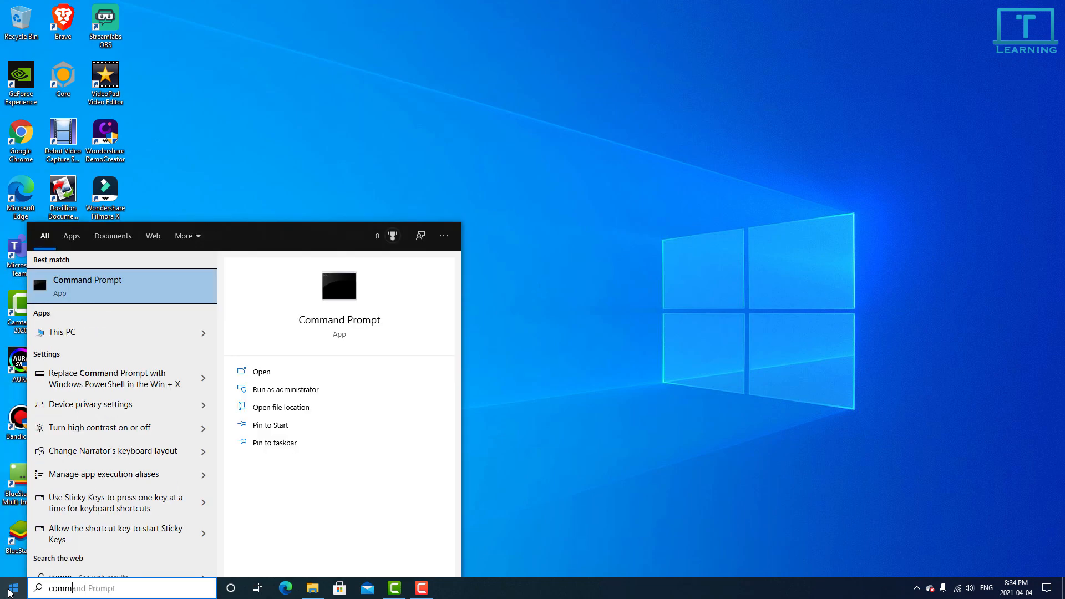
click(108, 285)
click(245, 160)
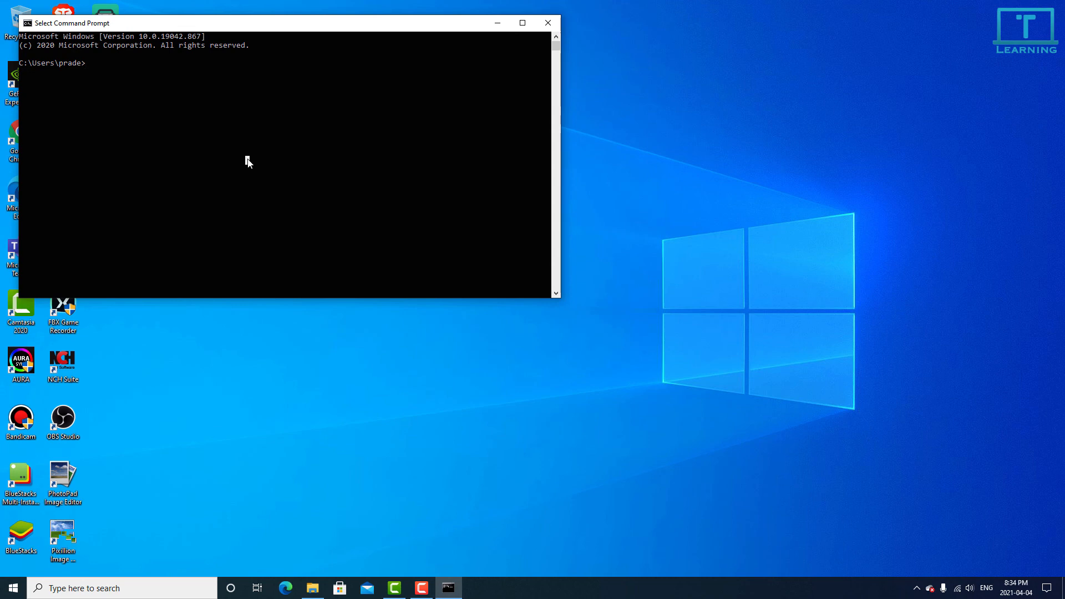
text(java -version)
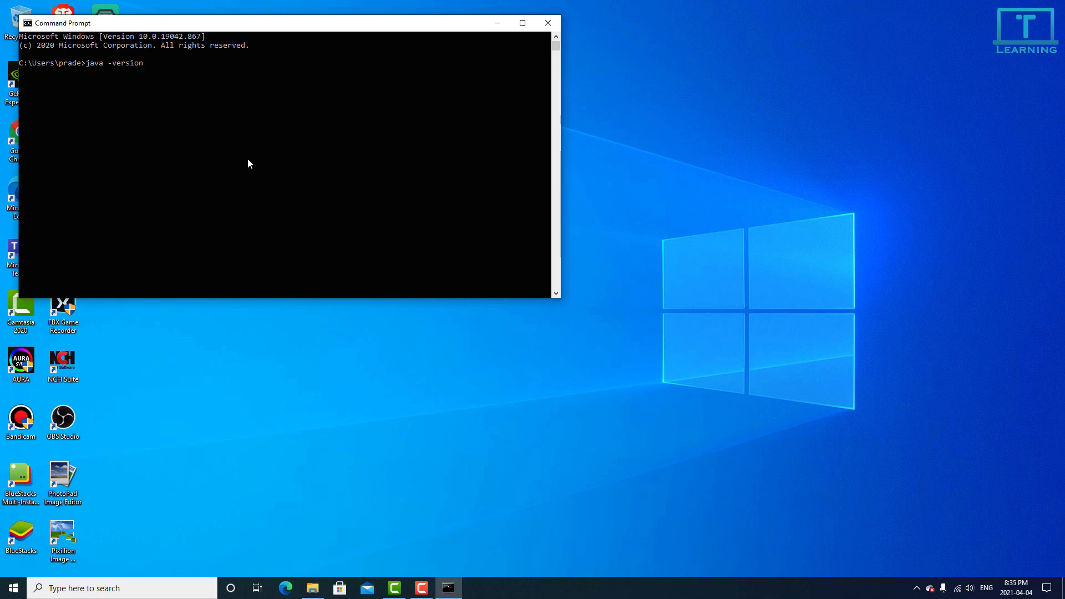
key(Return)
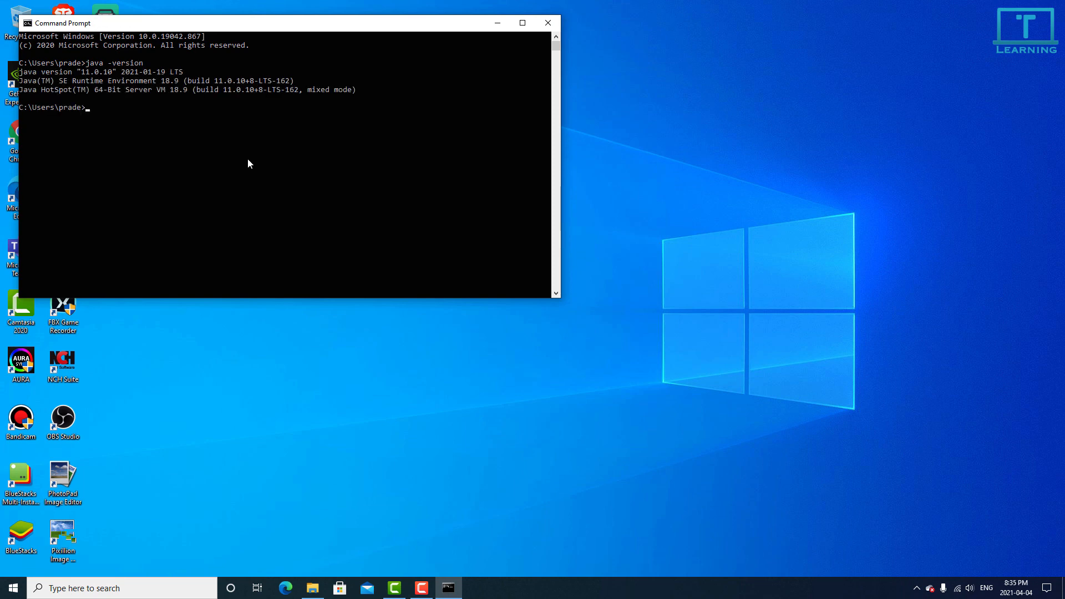
Step: Examine the Java version, runtime environment and virtual machine lines in the command output
mouse_move(25, 70)
mouse_down()
mouse_move(366, 93)
mouse_move(8, 75)
mouse_up()
click(194, 131)
drag(363, 90, 8, 74)
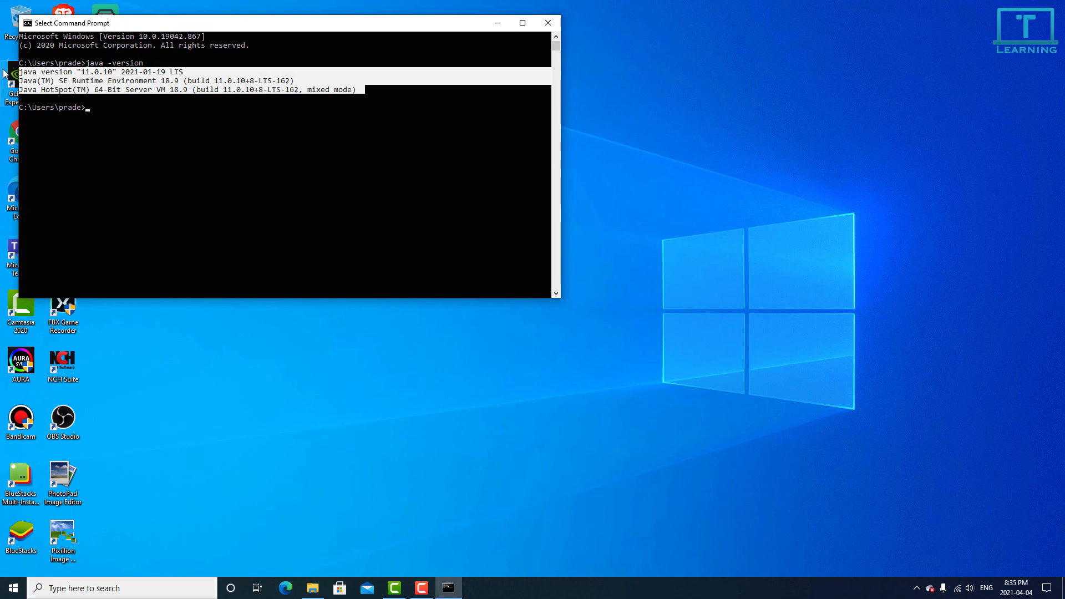
click(105, 72)
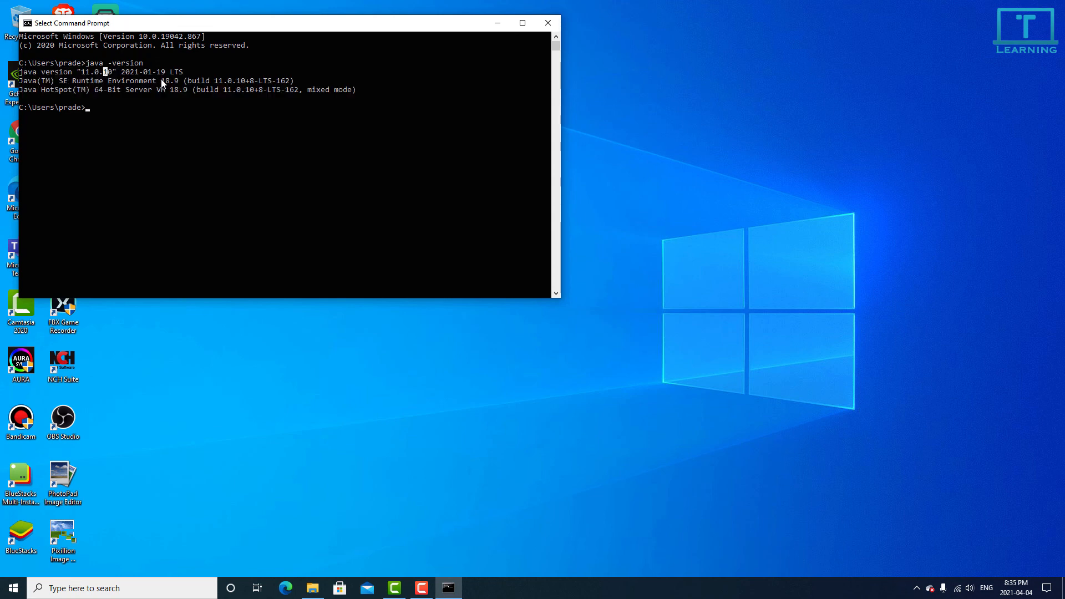
click(221, 70)
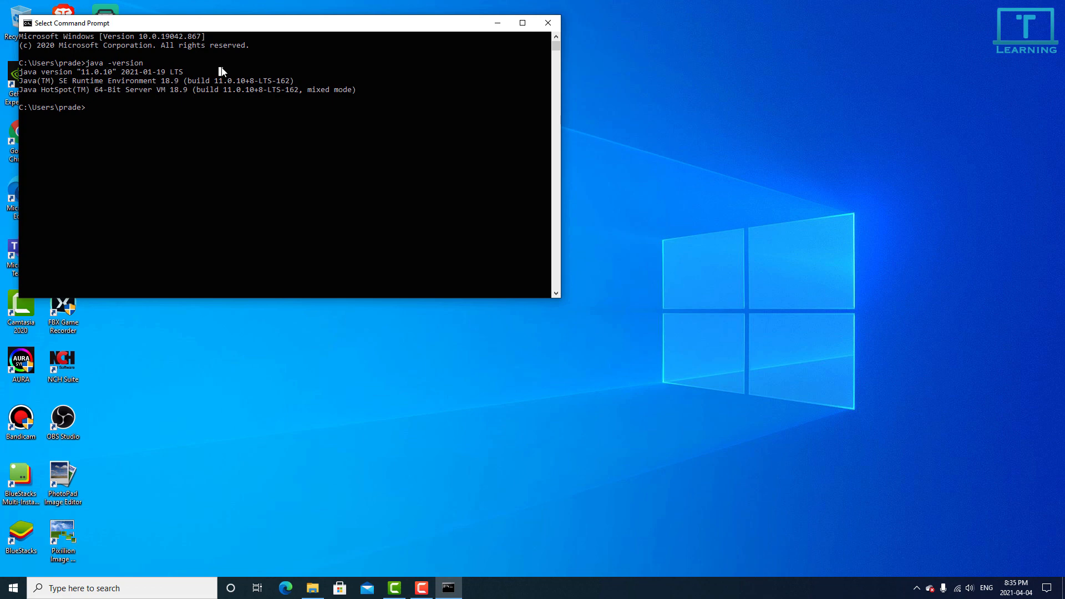
click(185, 72)
drag(361, 90, 30, 81)
click(31, 81)
click(362, 90)
click(292, 107)
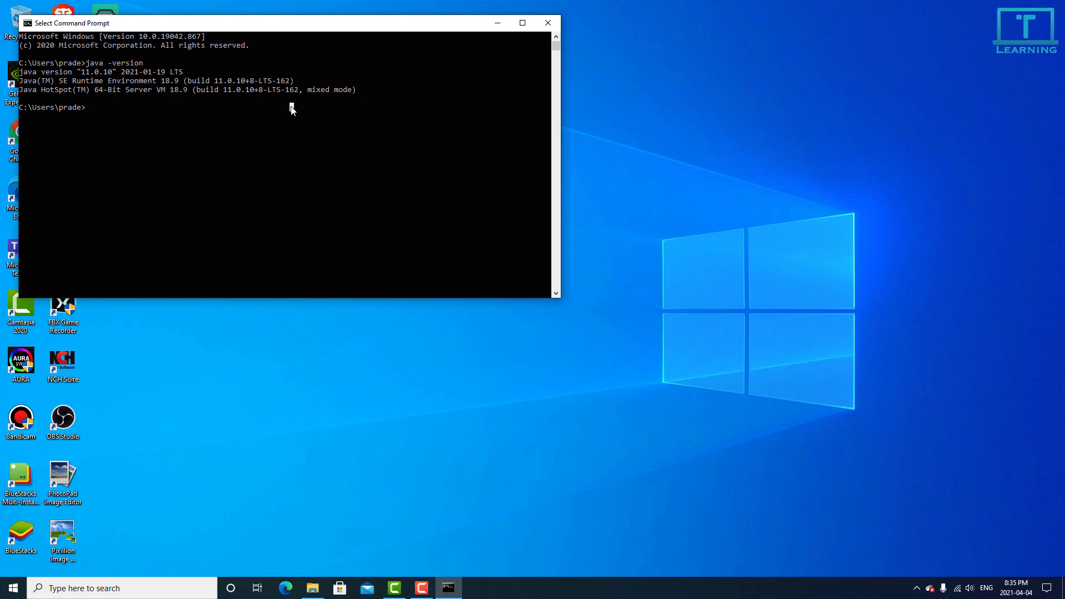